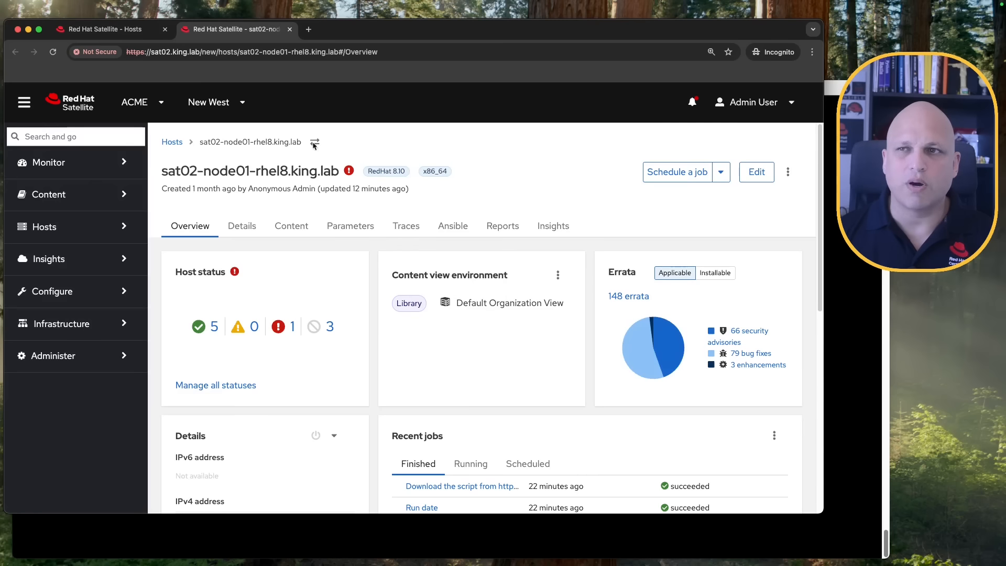
# Schedule a job for sat02-node01-rhel8.king.lab using the Commands category and the Run Command - Script Default template.
pyautogui.click(843, 234)
pyautogui.click(399, 33)
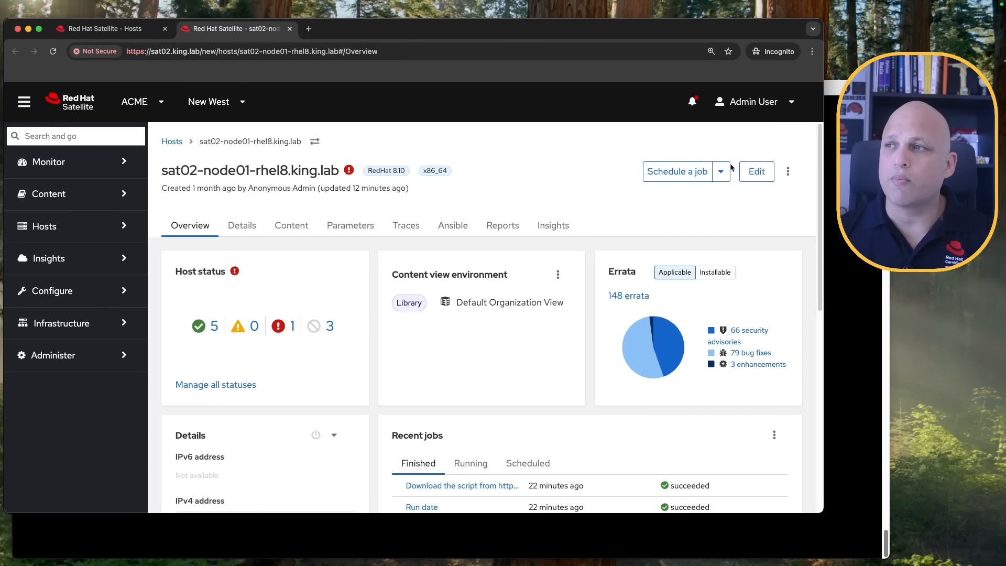
pyautogui.click(687, 179)
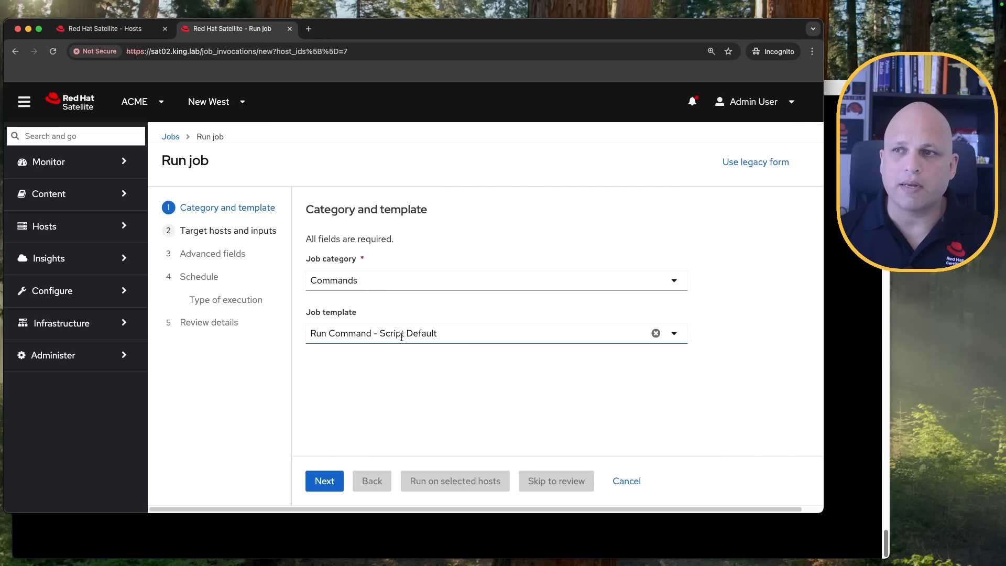
pyautogui.click(674, 333)
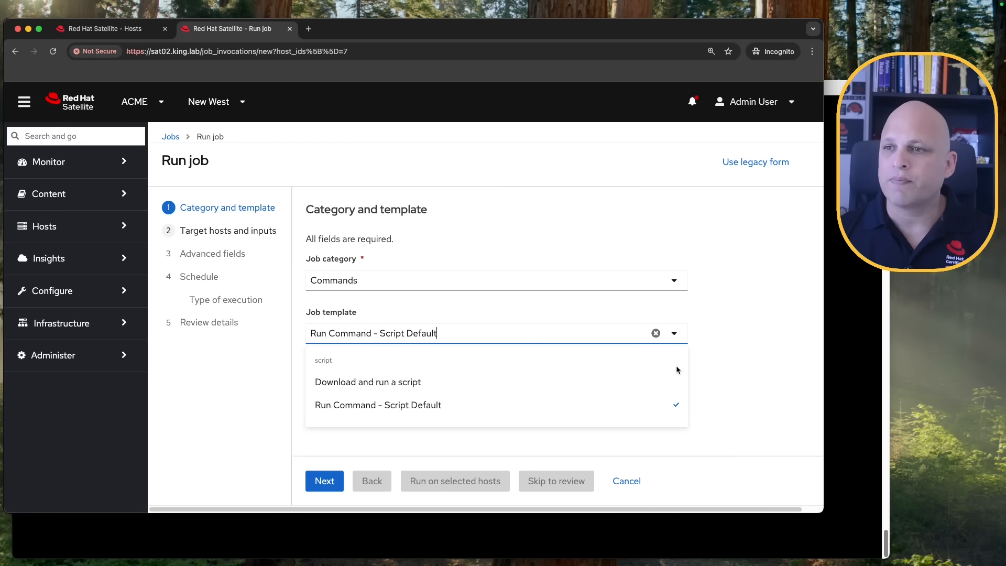
pyautogui.click(721, 411)
pyautogui.click(324, 481)
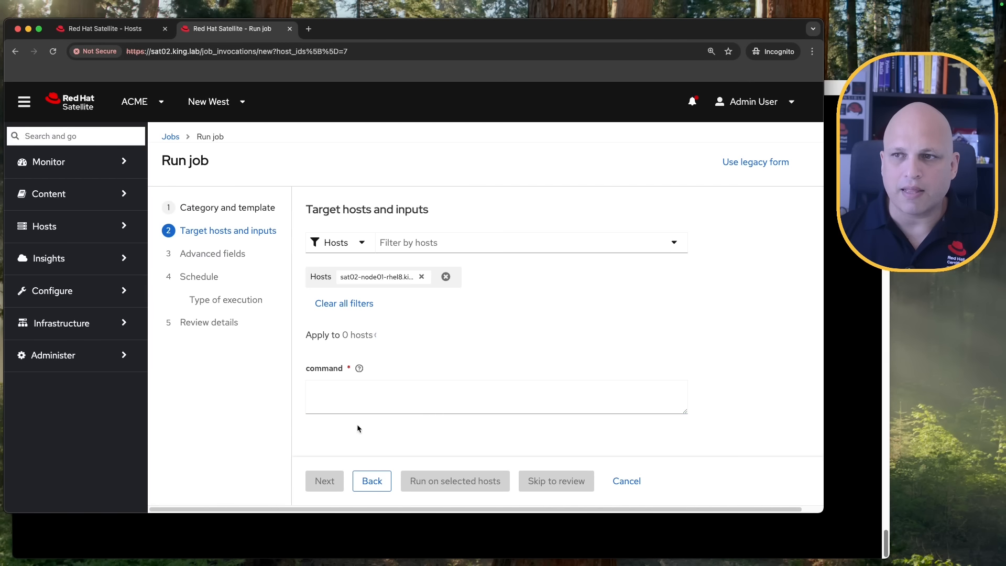
# Enter date as the job's command and run it on the selected host.
pyautogui.click(378, 392)
pyautogui.write('date')
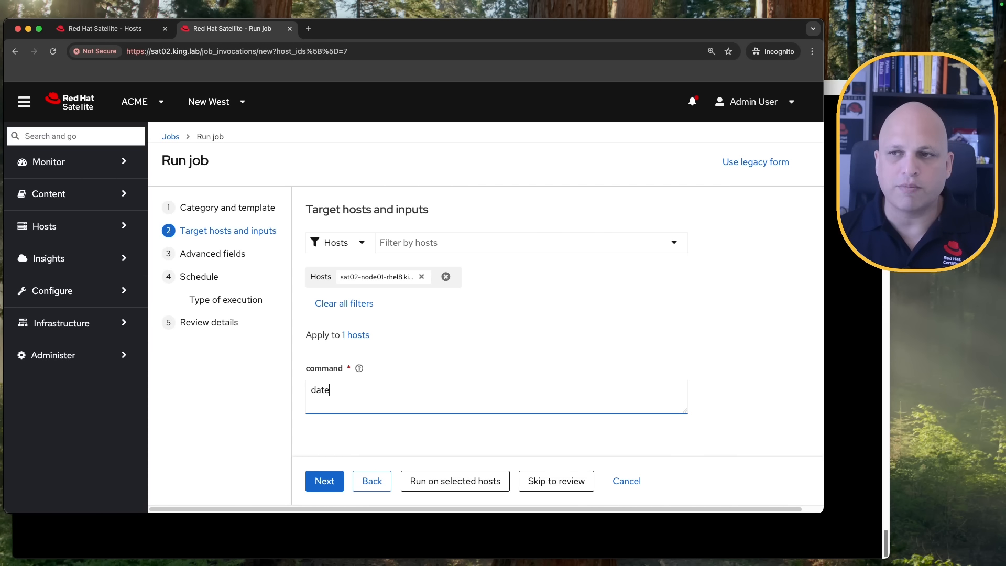
pyautogui.click(454, 481)
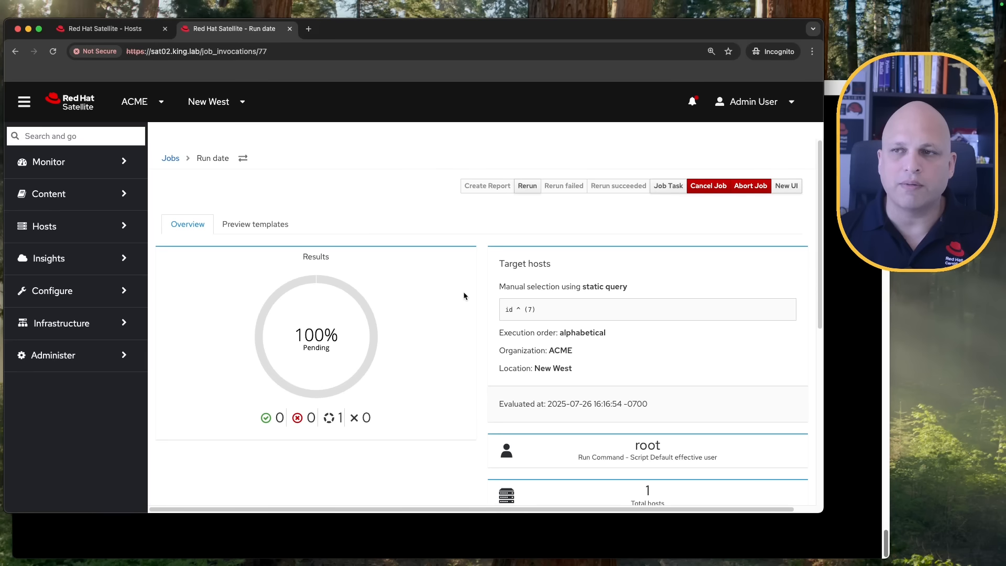
# Open the finished job's result for sat02-node01-rhel8.king.lab and examine the date output.
pyautogui.scroll(-1, 464, 291)
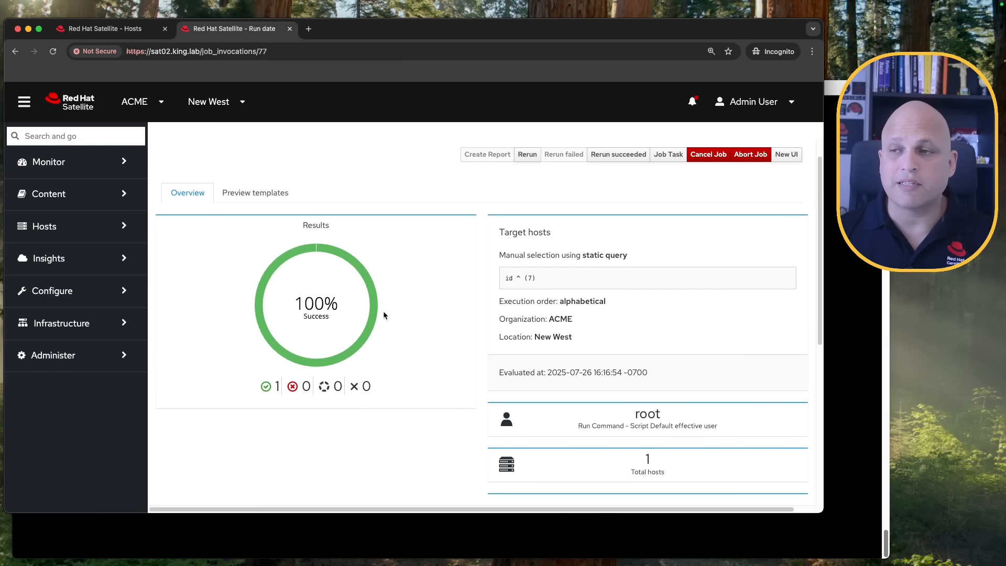
pyautogui.scroll(-4, 383, 314)
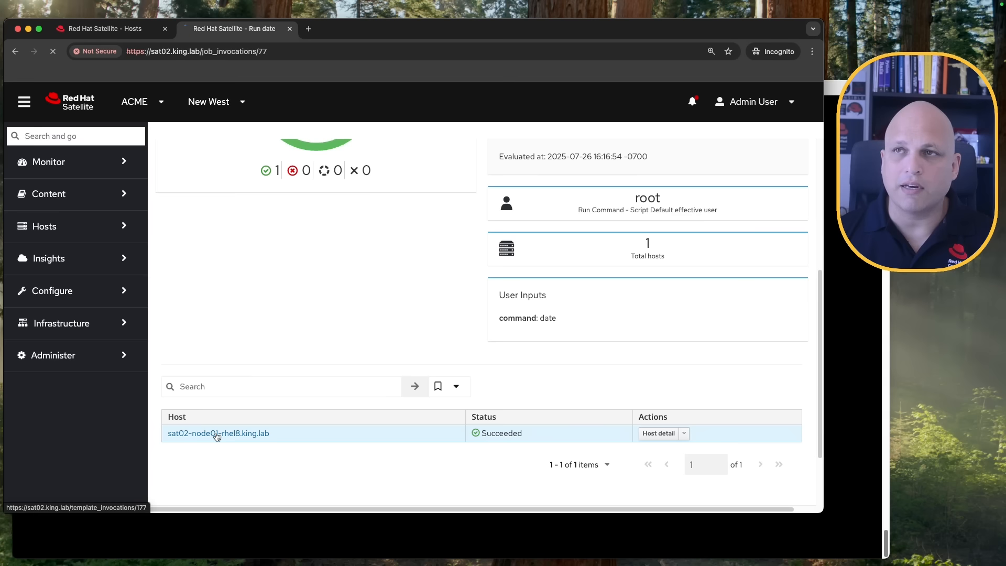
pyautogui.click(216, 434)
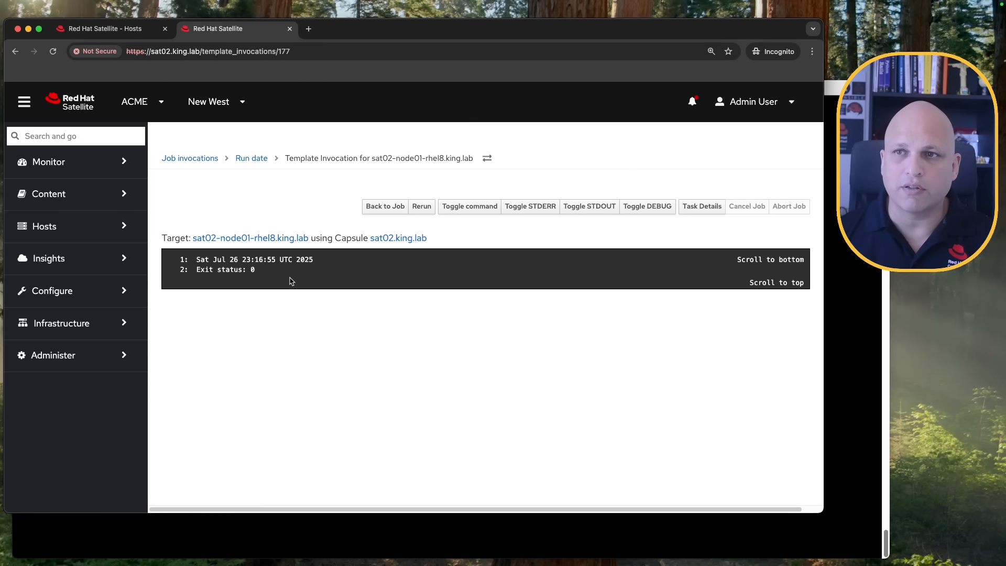
pyautogui.tripleClick(260, 259)
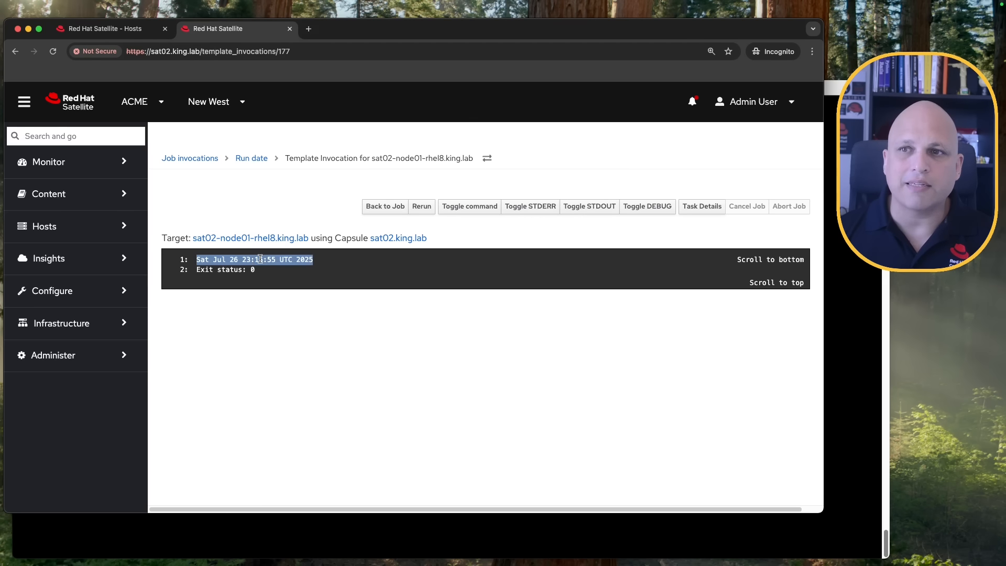
# Show the executed command above the job output and compare it with the output line.
pyautogui.click(465, 209)
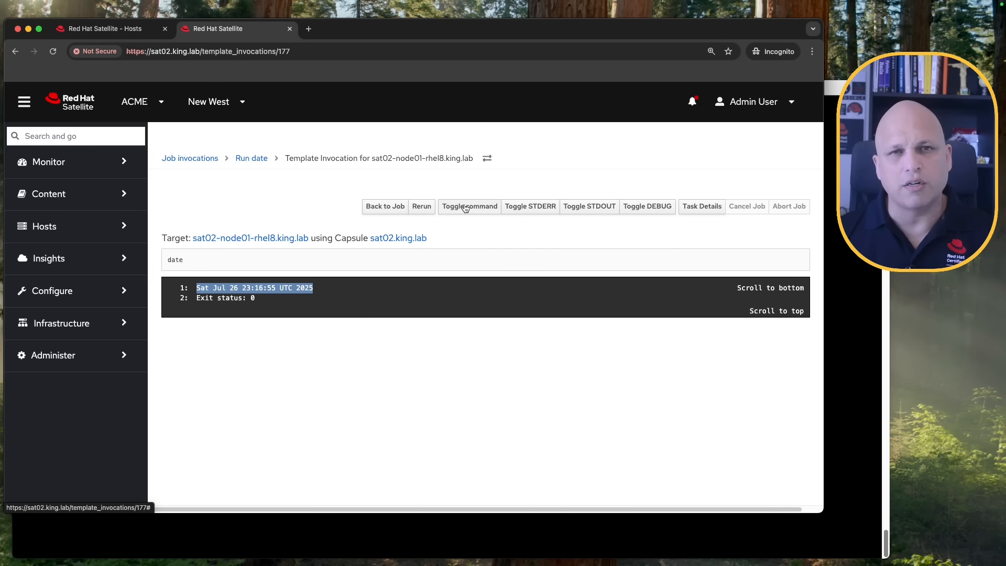
pyautogui.moveTo(186, 260); pyautogui.dragTo(163, 262)
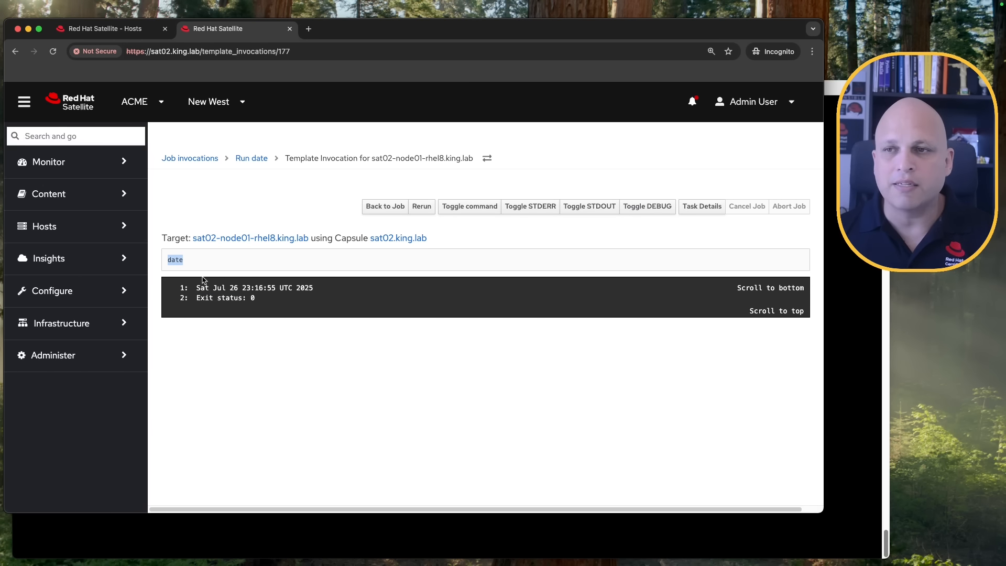
pyautogui.tripleClick(259, 288)
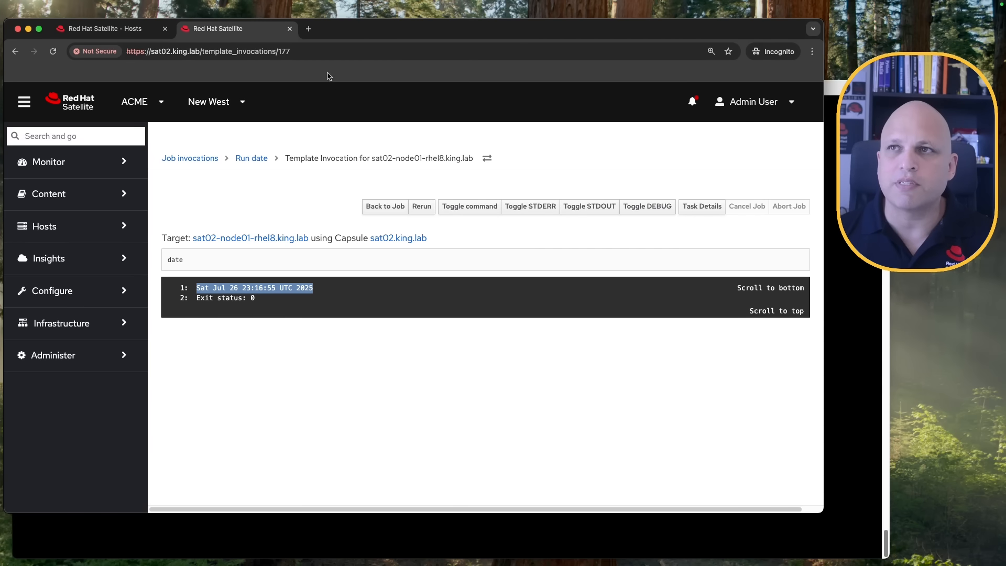
pyautogui.press('super+t')
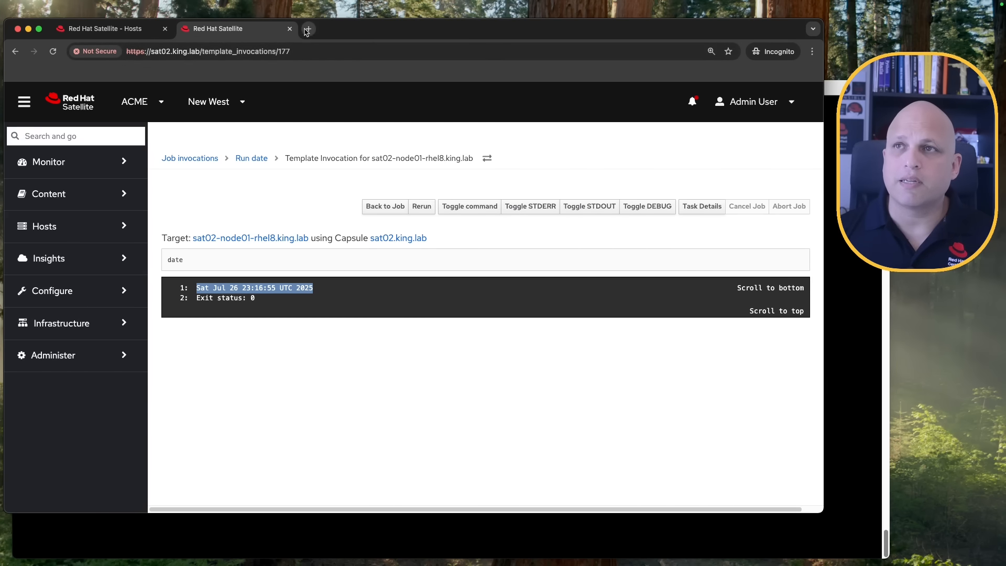
pyautogui.write('http://sat00.king.lab/pub/')
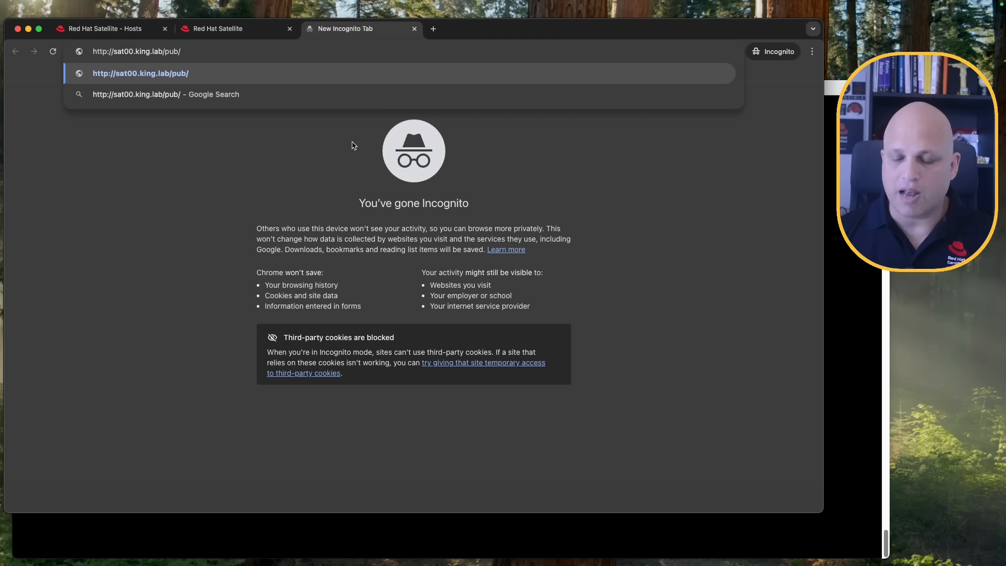
pyautogui.press('Return')
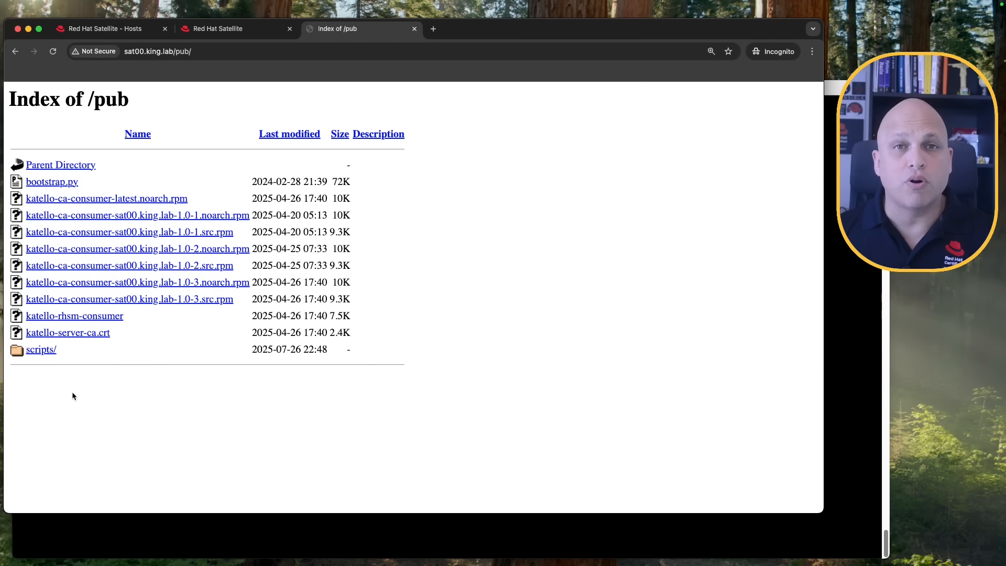
pyautogui.click(44, 352)
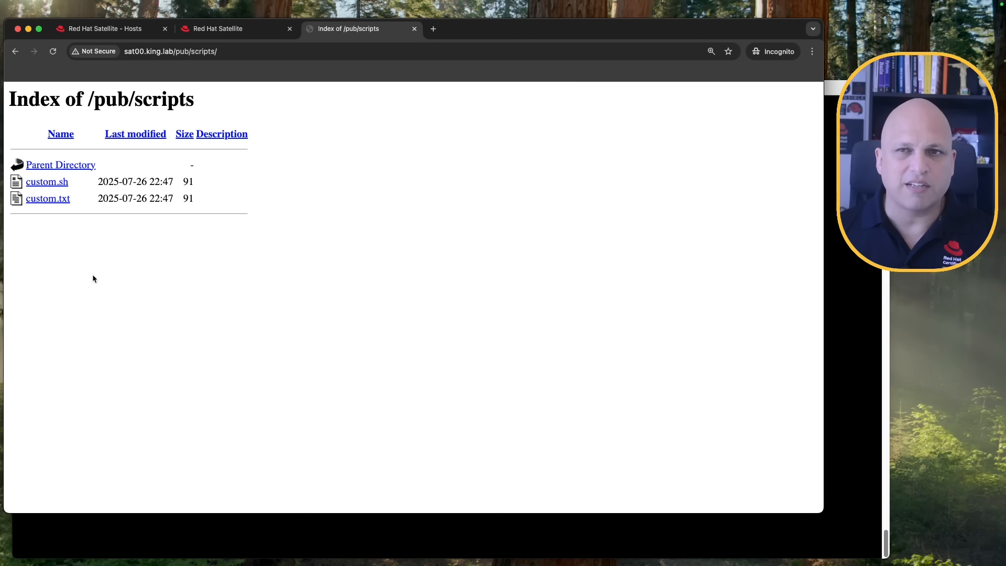
# Open custom.txt from the scripts directory in a separate browser tab, without saving custom.sh.
pyautogui.click(52, 183)
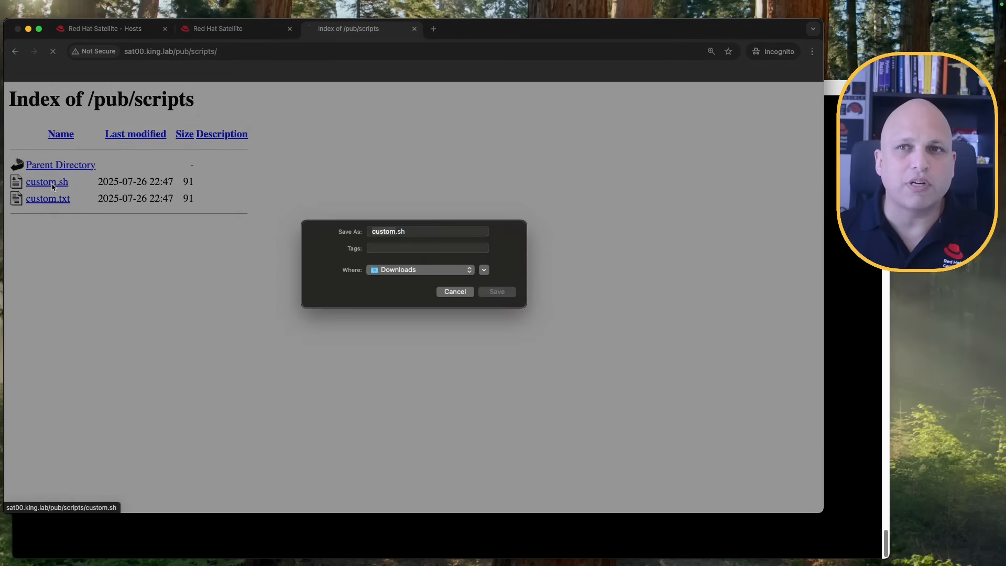
pyautogui.click(450, 294)
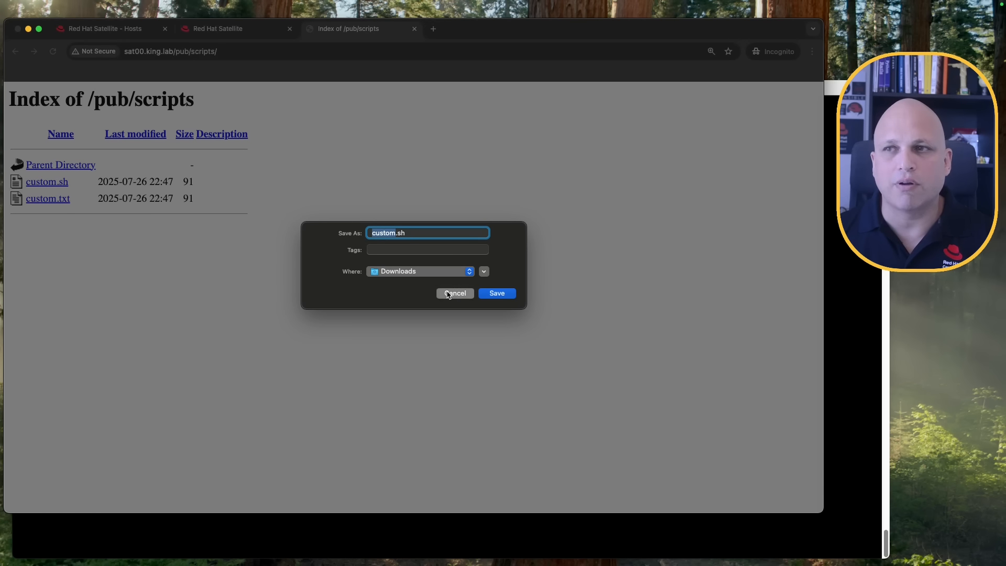
pyautogui.keyDown('super'); pyautogui.click(47, 200); pyautogui.keyUp('super')
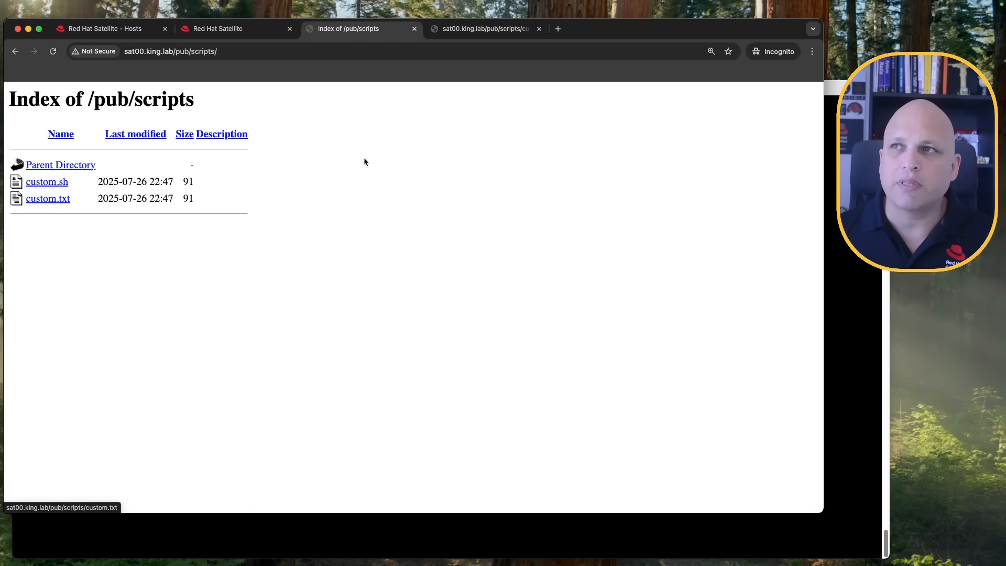
pyautogui.click(486, 33)
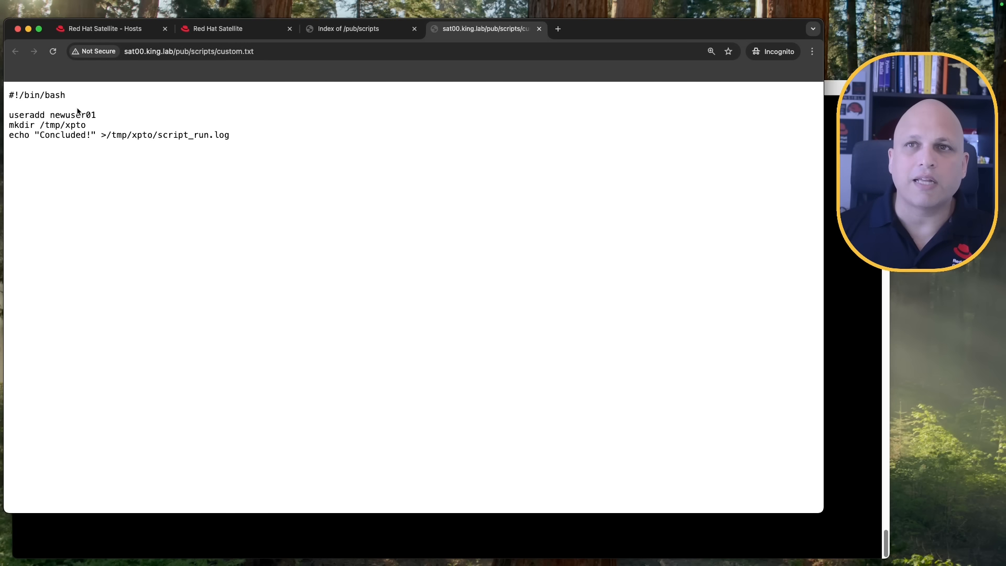
# Examine the script's shebang, the useradd and mkdir commands, and the echo line with its log file path.
pyautogui.moveTo(65, 96); pyautogui.dragTo(7, 99)
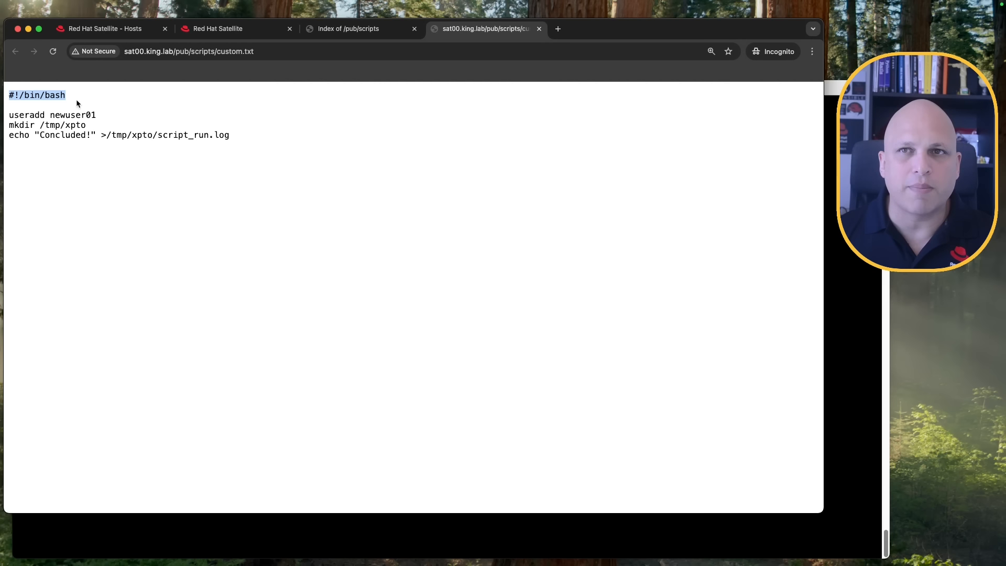
pyautogui.moveTo(8, 116); pyautogui.dragTo(97, 123)
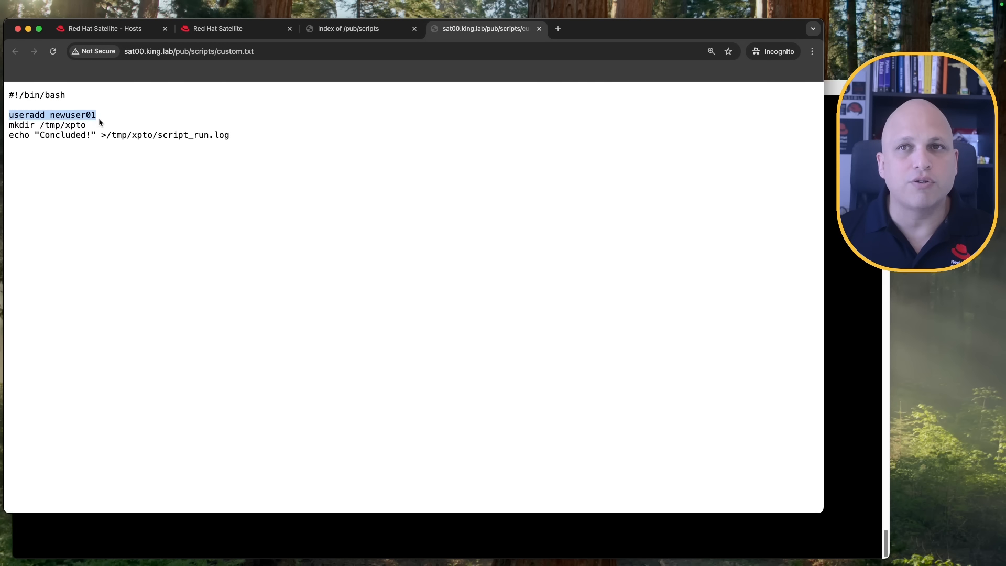
pyautogui.click(81, 118)
pyautogui.doubleClick(27, 116)
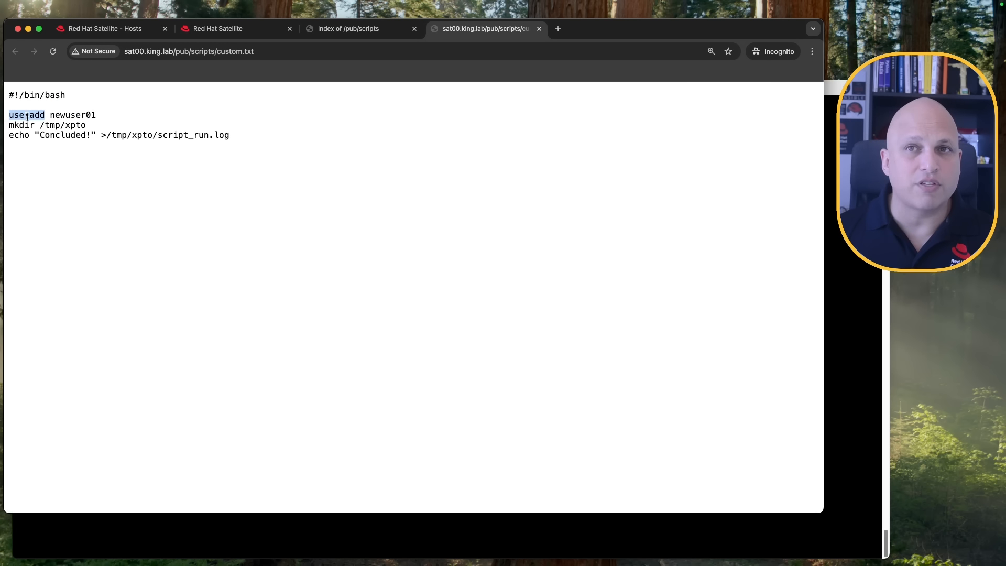
pyautogui.doubleClick(72, 115)
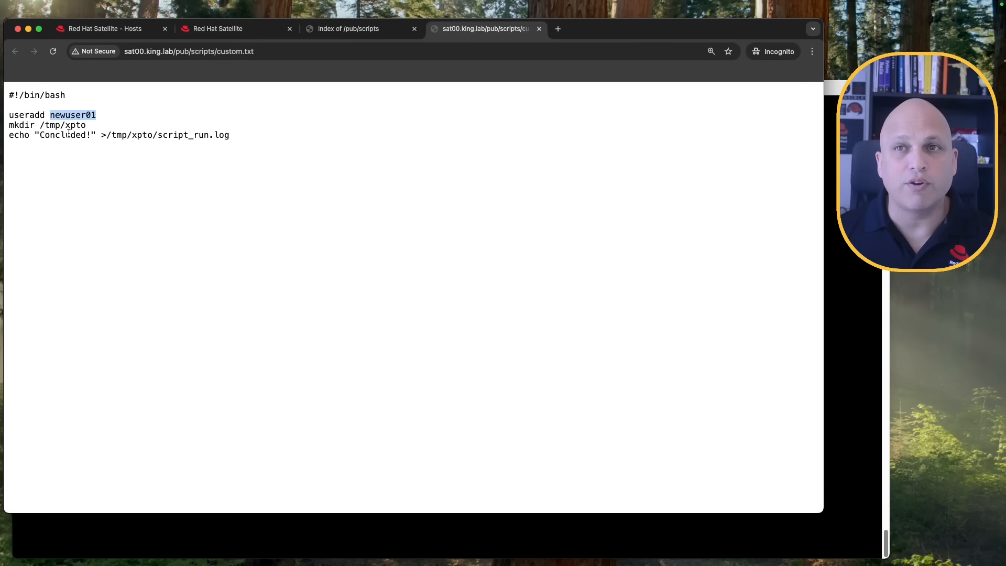
pyautogui.doubleClick(24, 126)
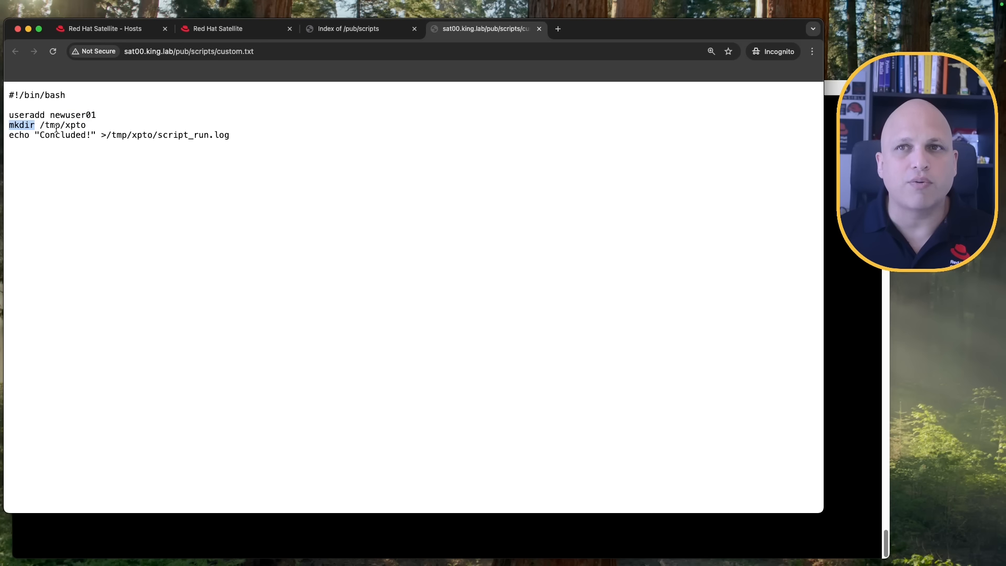
pyautogui.moveTo(87, 126); pyautogui.dragTo(43, 127)
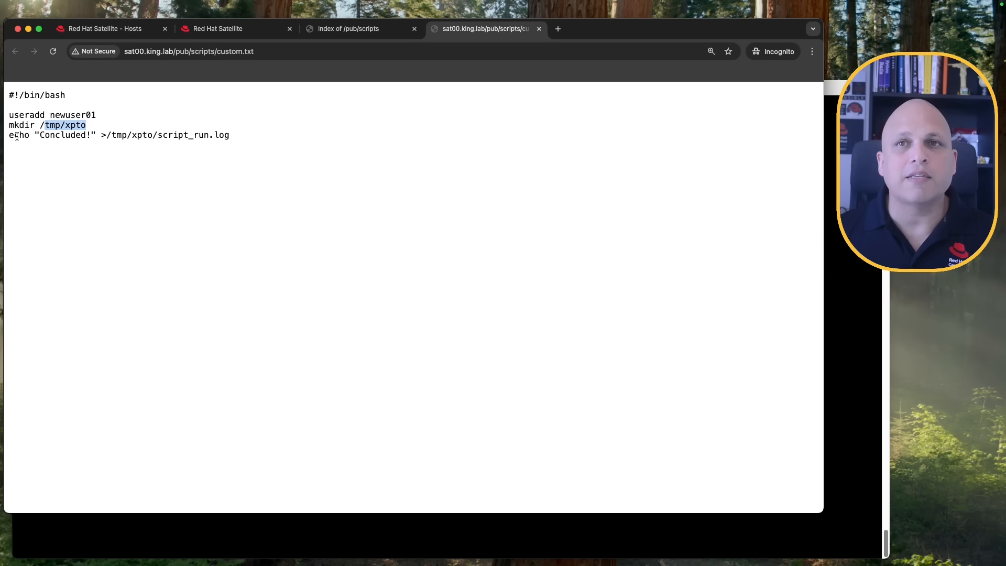
pyautogui.moveTo(158, 135); pyautogui.dragTo(234, 137)
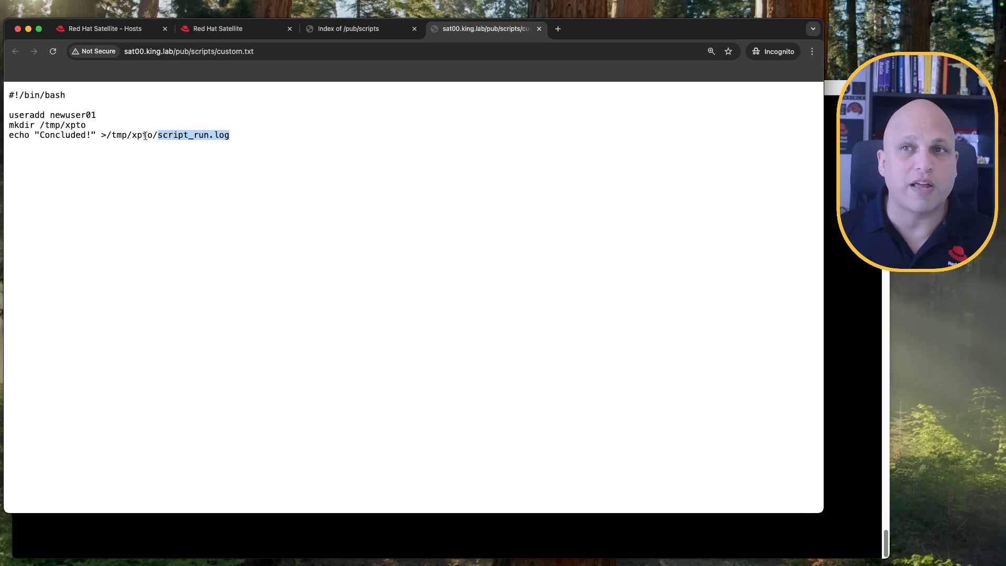
pyautogui.moveTo(96, 135); pyautogui.dragTo(35, 135)
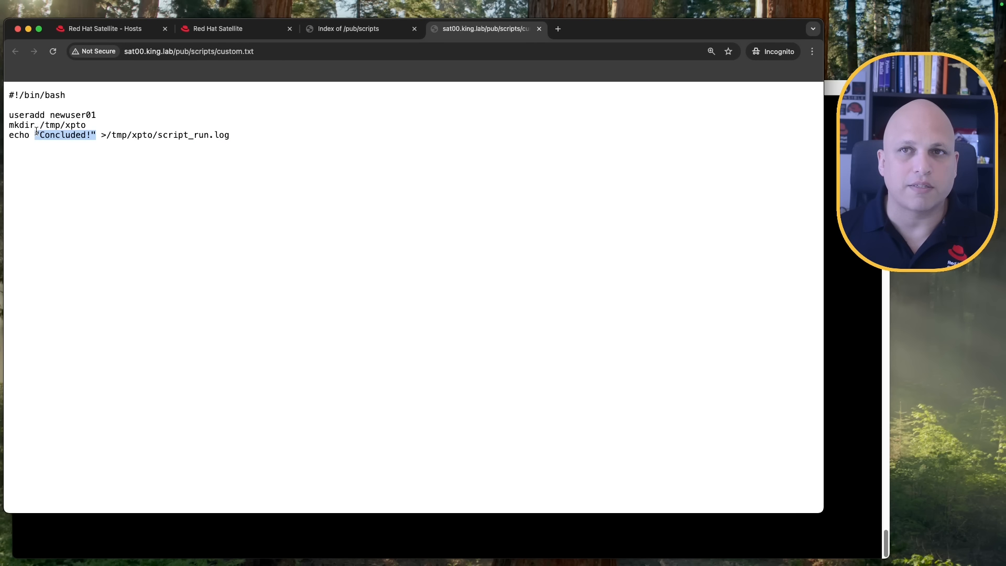
# Switch to the terminal on sat02-node01-rhel8 and check the account with id newuser01.
pyautogui.click(849, 247)
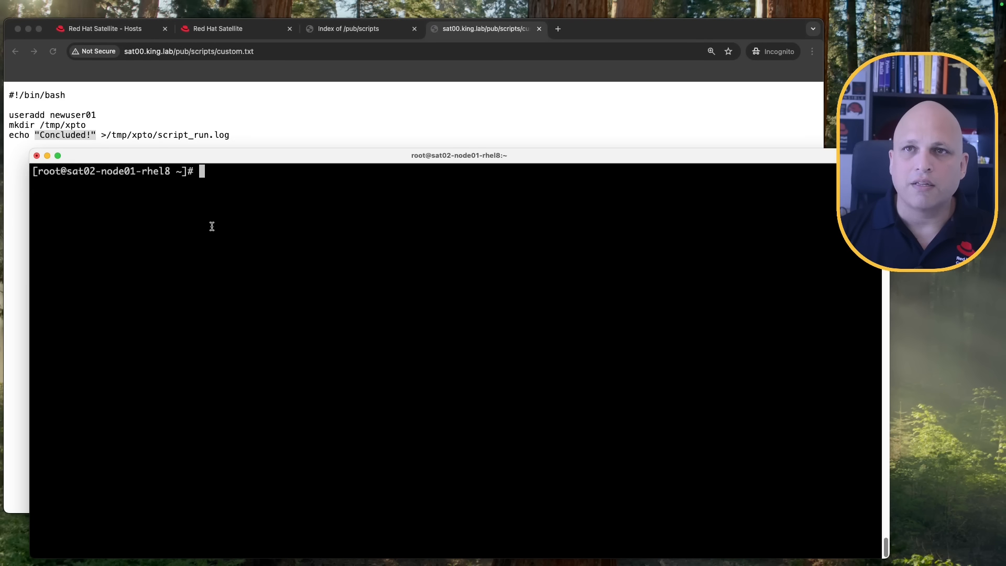
pyautogui.write('id newuse')
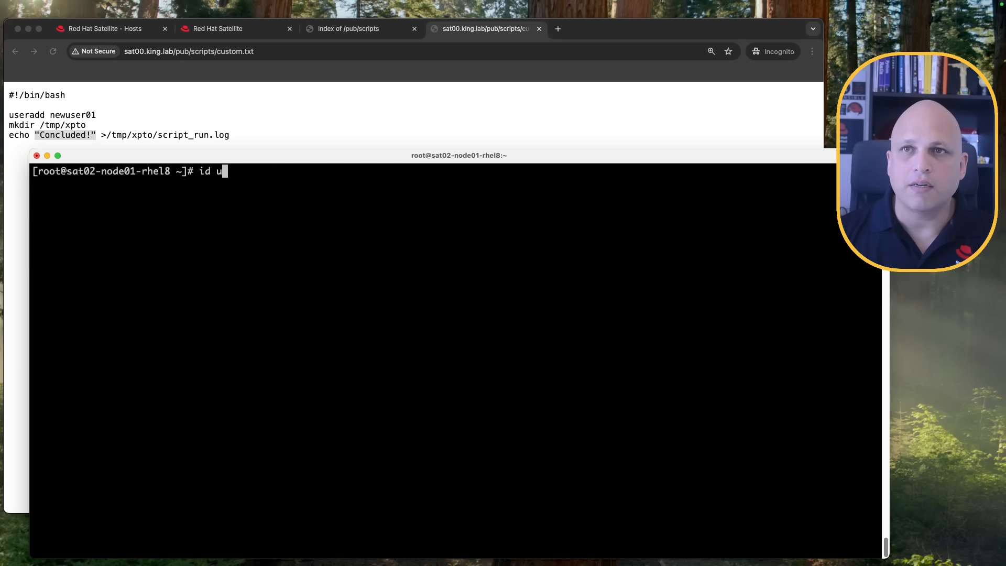
pyautogui.write('r01')
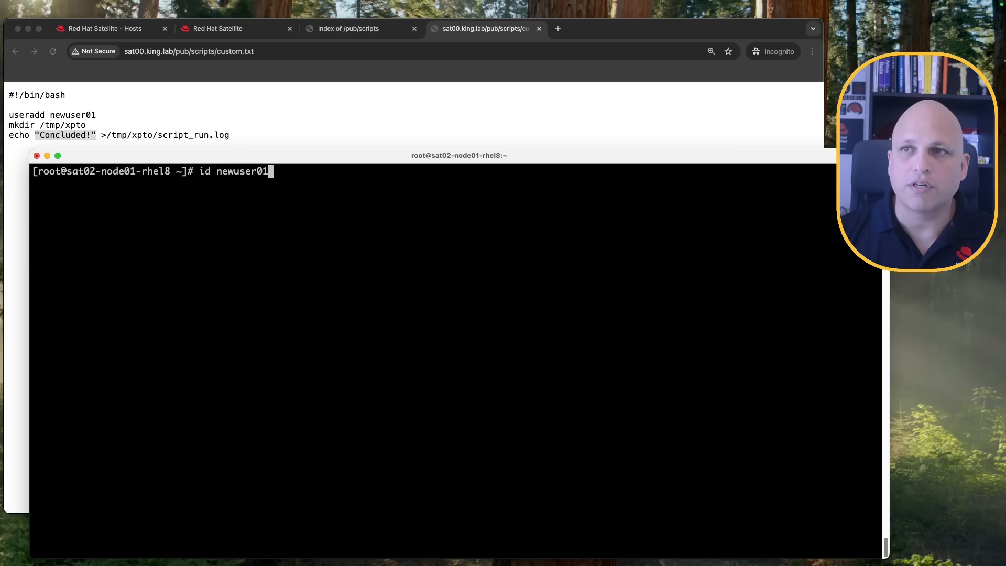
pyautogui.press('Return')
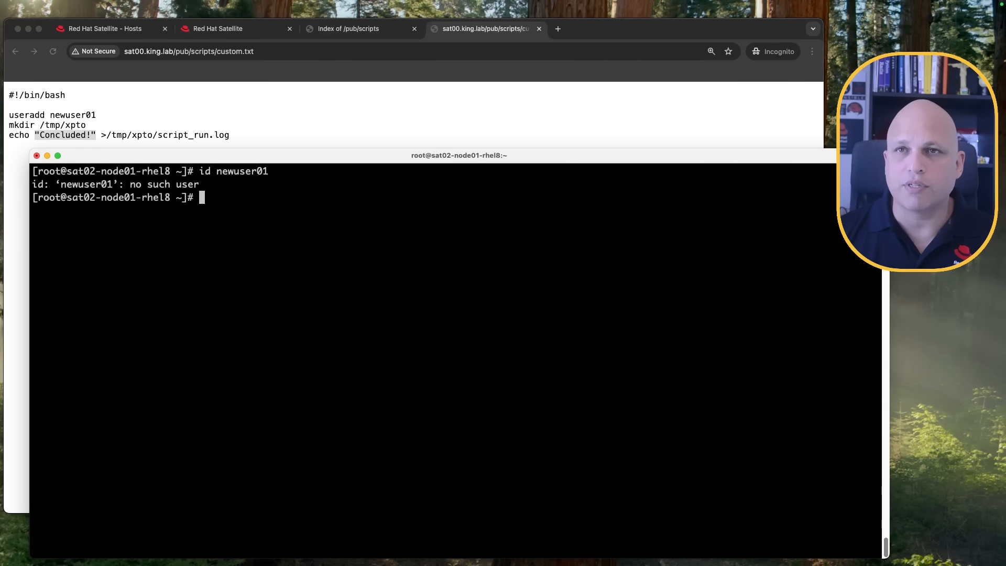
# List the contents of /tmp/ with ls -ltr and examine the entries.
pyautogui.write('ls -ltr /tmp/')
pyautogui.press('Return')
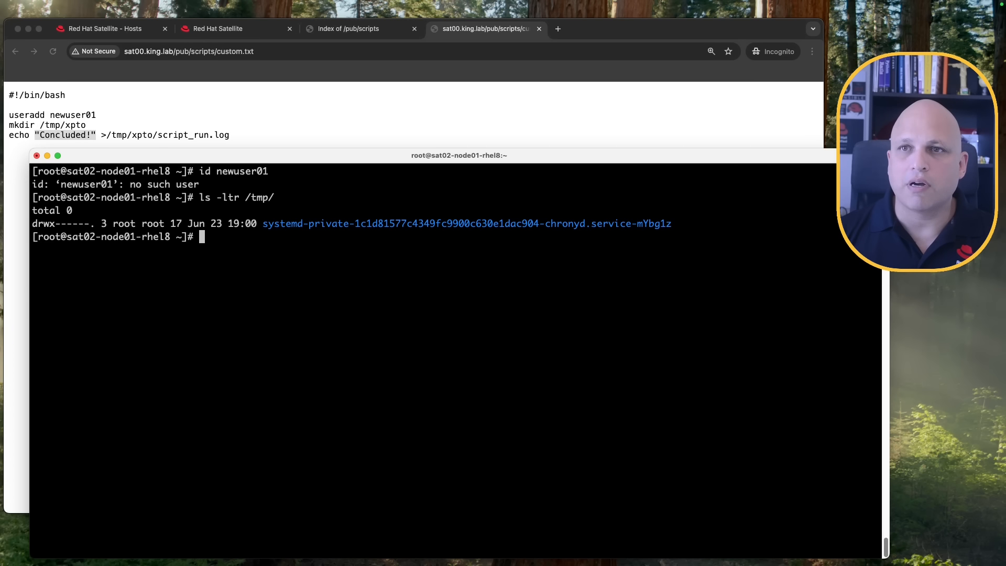
pyautogui.doubleClick(288, 224)
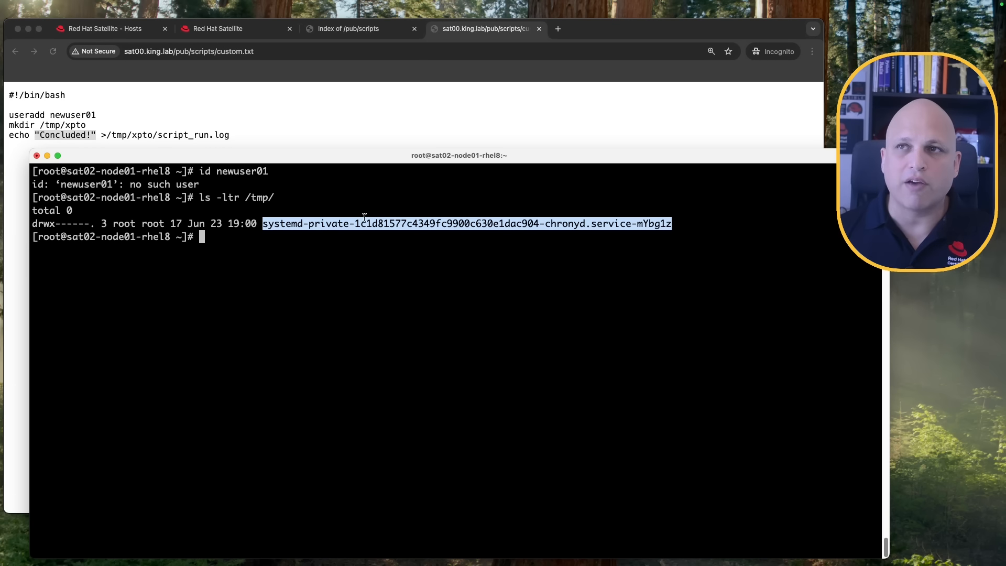
# Switch back to the browser and copy the link address of custom.txt from the /pub/scripts index.
pyautogui.click(376, 128)
pyautogui.click(279, 50)
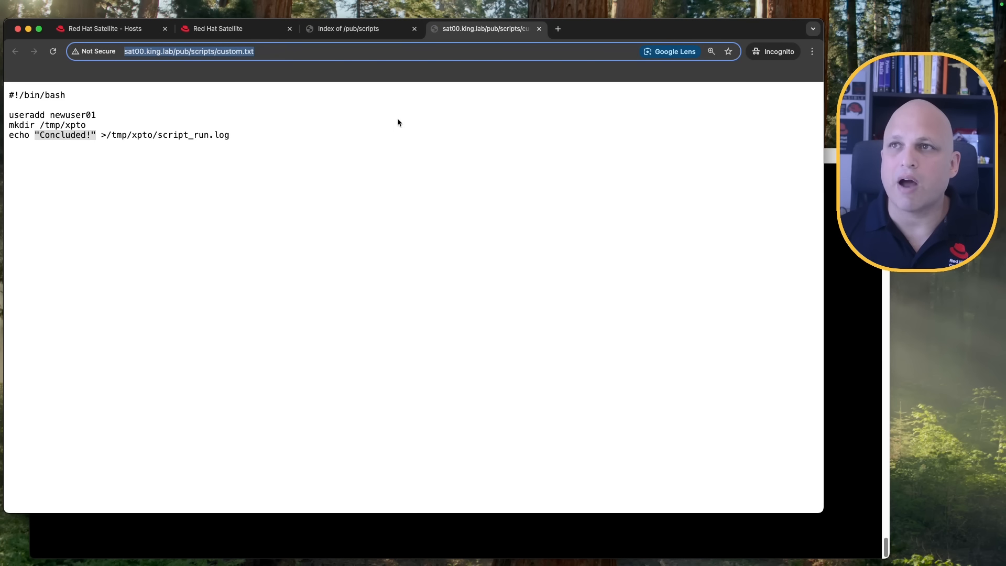
pyautogui.click(361, 32)
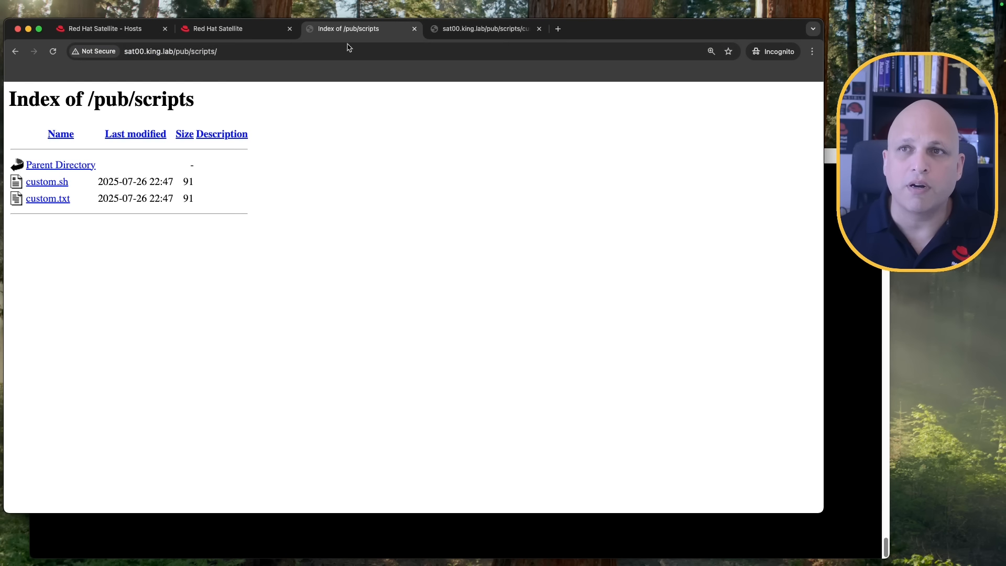
pyautogui.rightClick(51, 202)
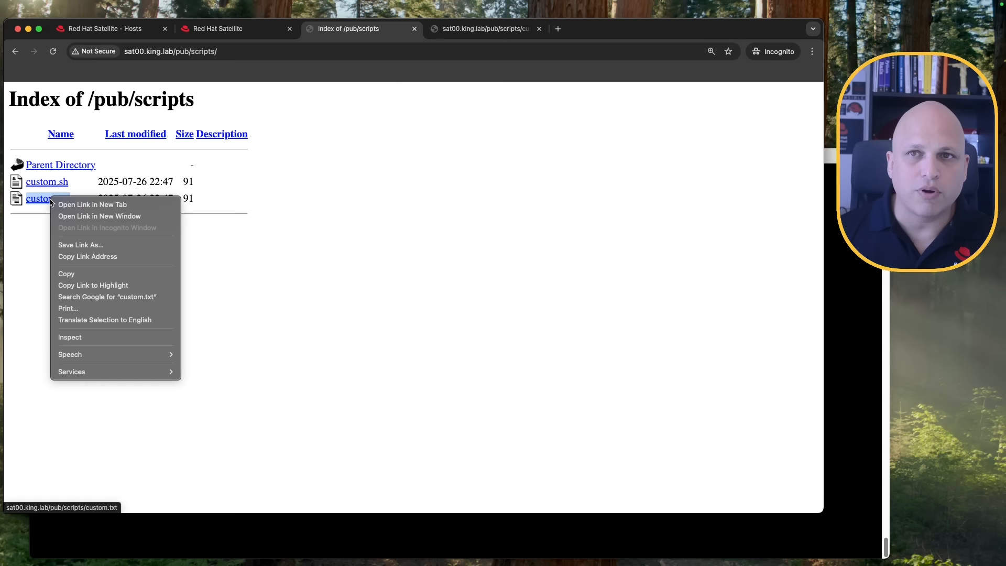
pyautogui.click(125, 258)
pyautogui.click(479, 30)
pyautogui.click(269, 50)
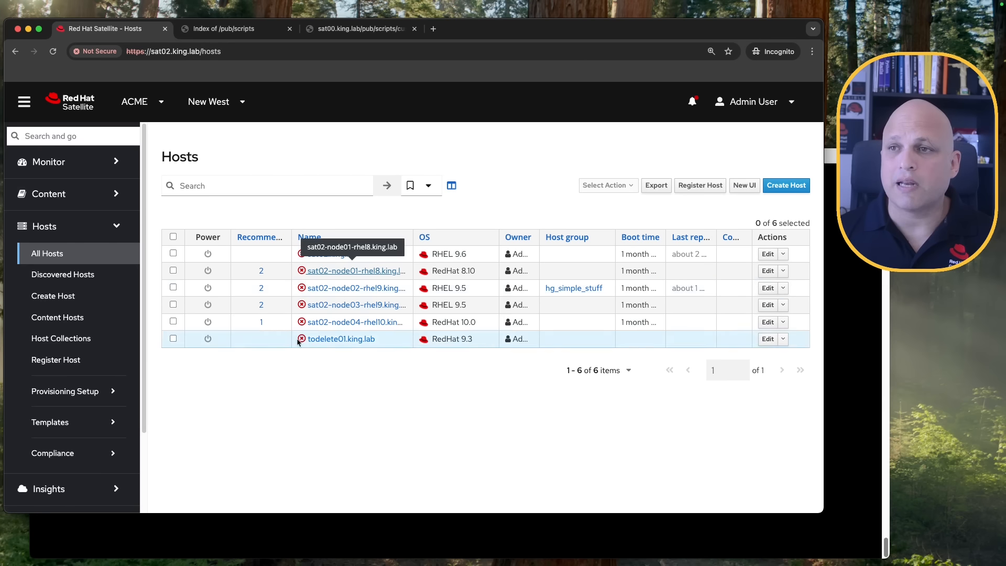
# Open the sat02-node01-rhel8 host in a separate tab and start scheduling a remote job for it.
pyautogui.keyDown('super'); pyautogui.click(357, 271); pyautogui.keyUp('super')
pyautogui.click(238, 28)
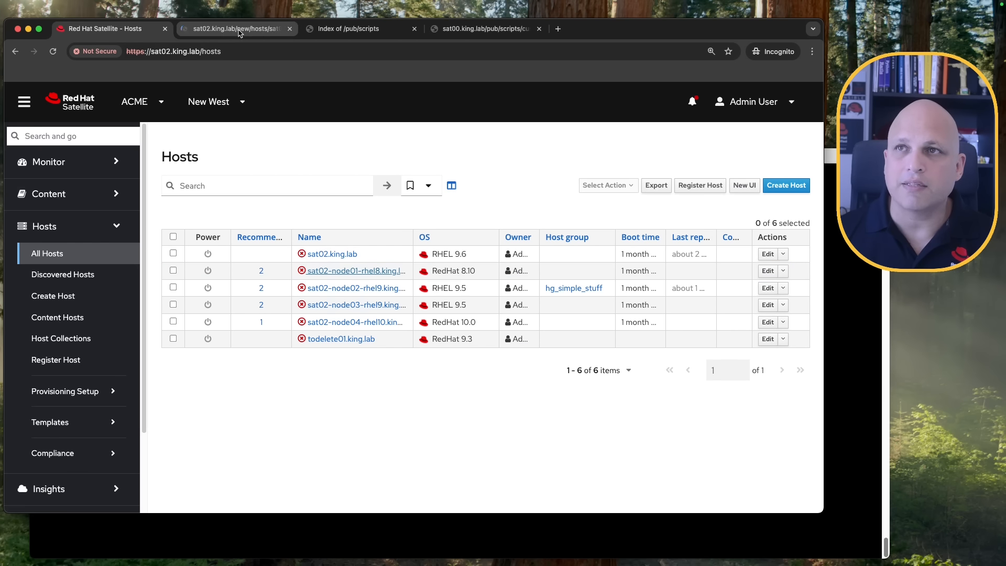
pyautogui.click(678, 172)
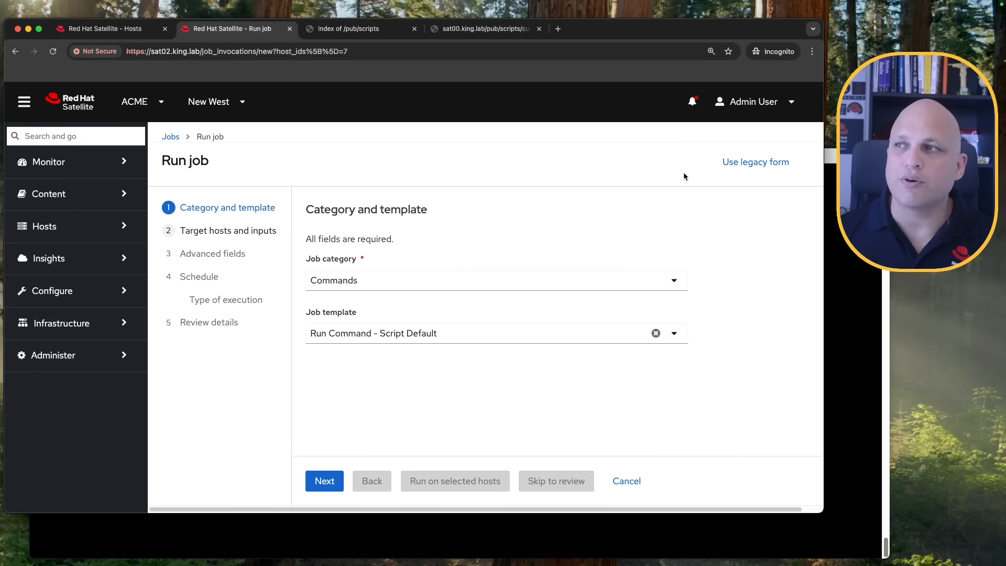
# Select the "Download and run a script" job template and proceed to the target hosts and inputs.
pyautogui.click(674, 333)
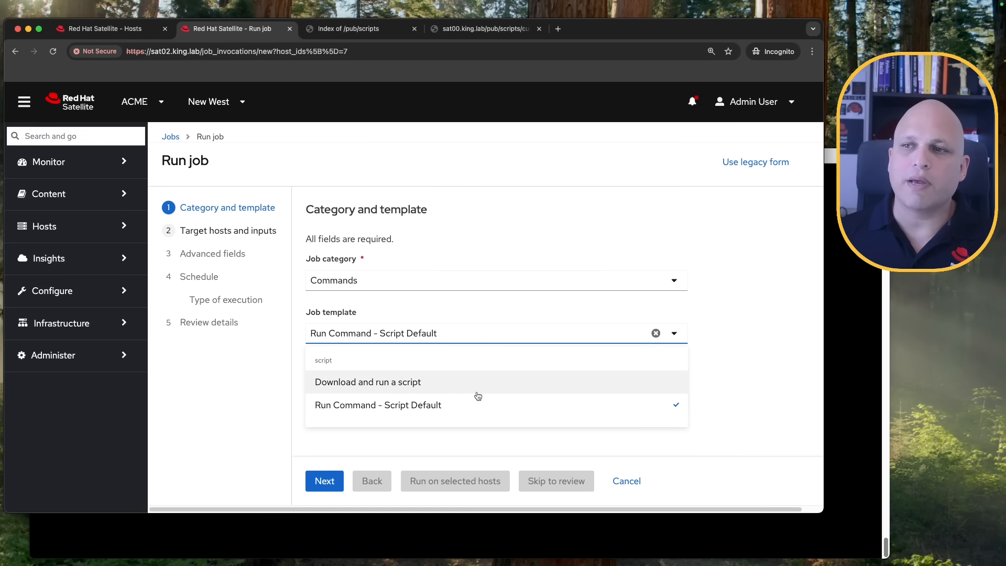
pyautogui.click(456, 386)
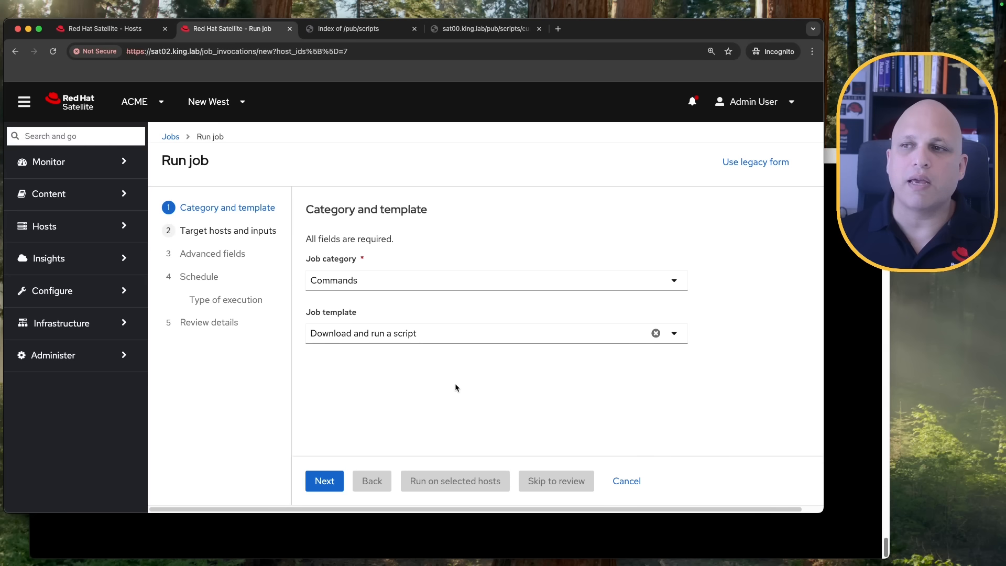
pyautogui.click(325, 480)
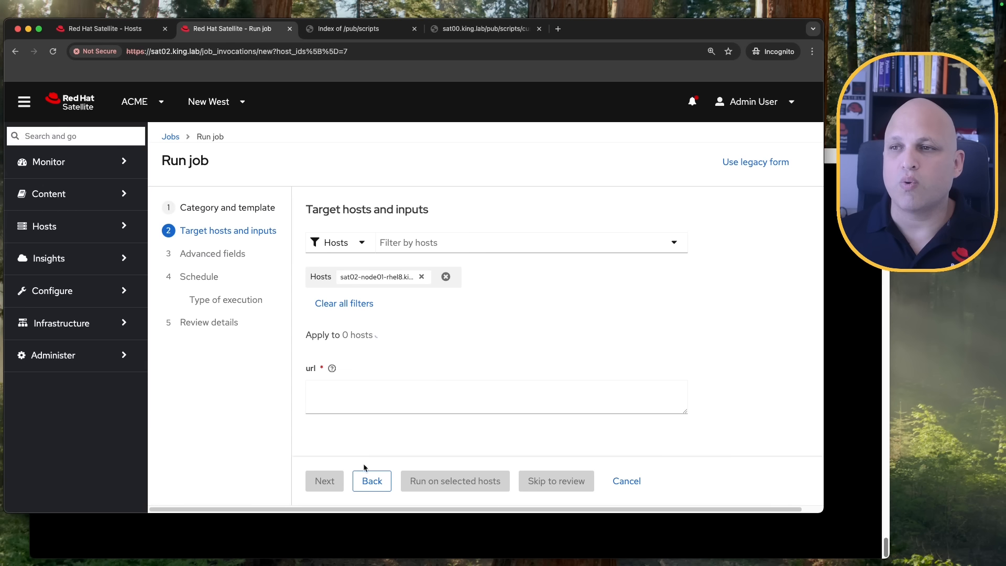
pyautogui.click(332, 369)
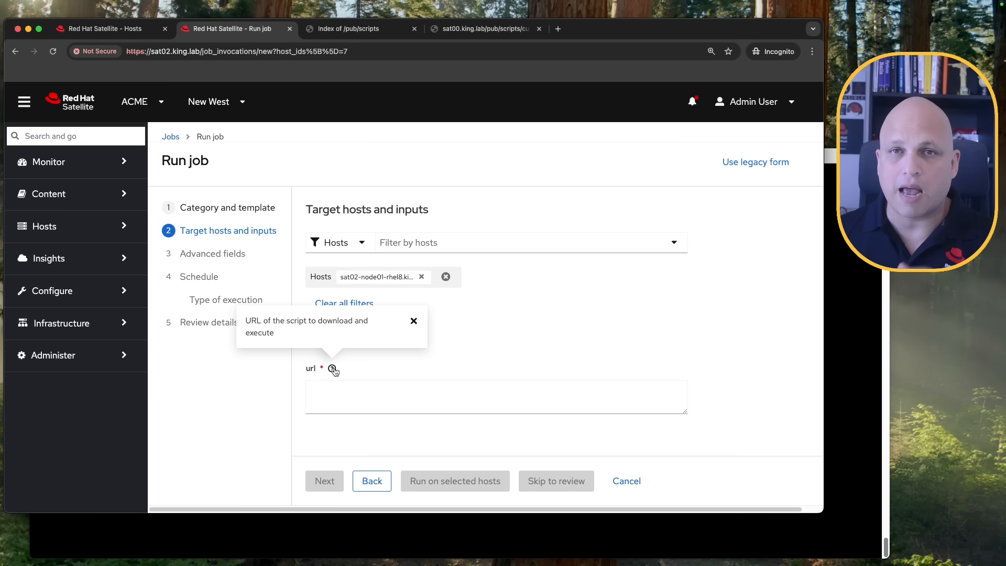
pyautogui.click(355, 399)
pyautogui.press('super+v')
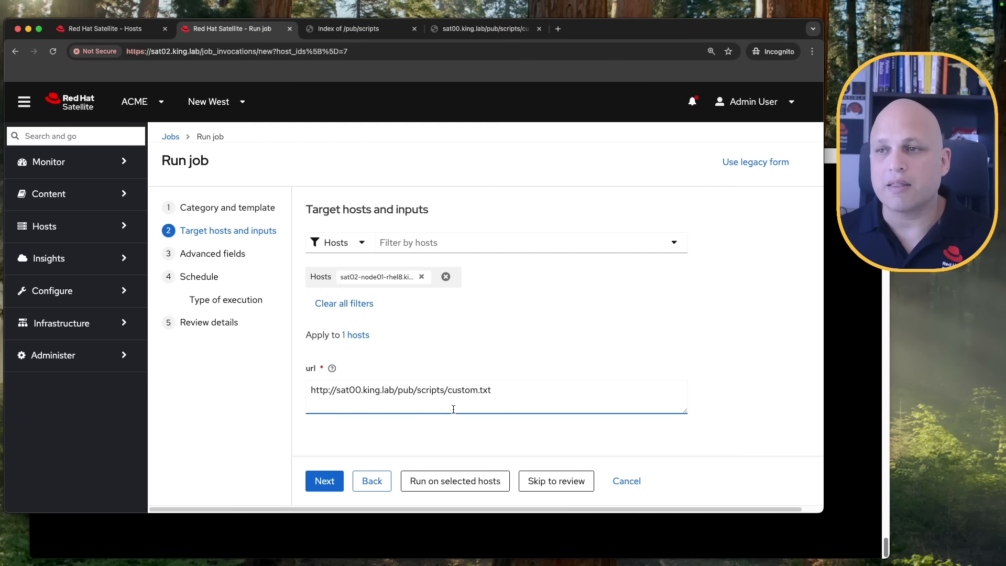
pyautogui.click(450, 481)
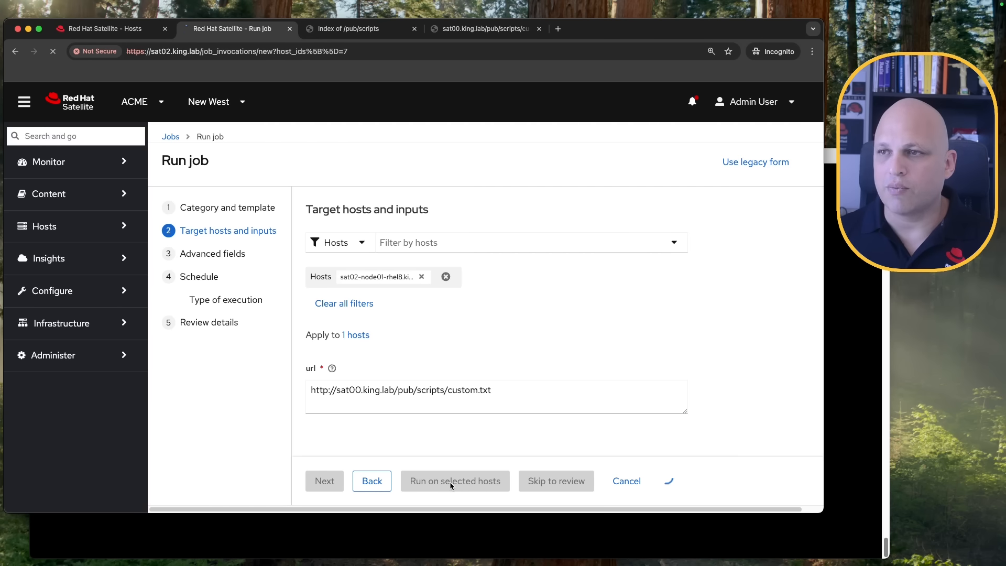
# Review the job results and examine the exit status in the host's output for sat02-node01-rhel8.
pyautogui.scroll(-2, 408, 292)
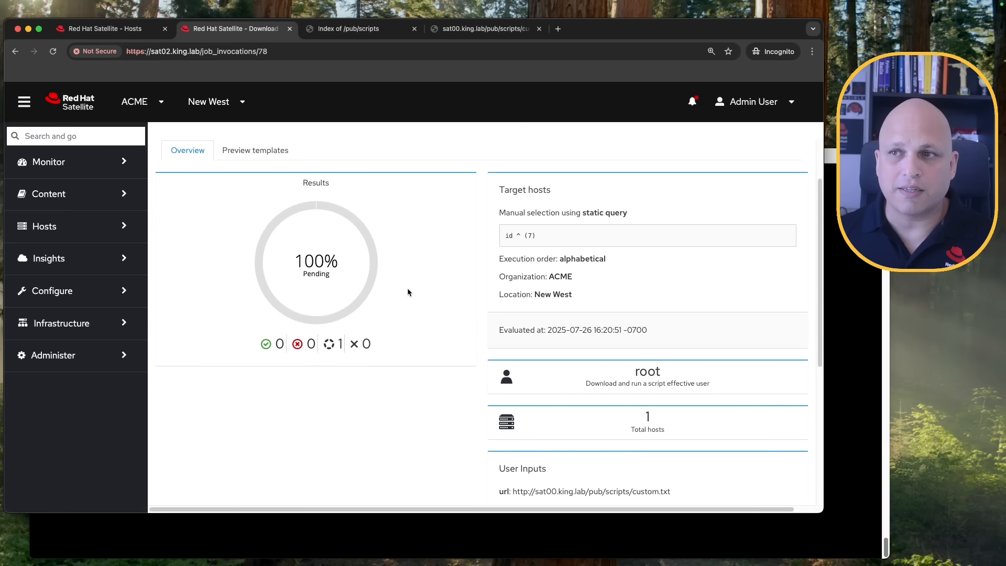
pyautogui.scroll(-5, 407, 292)
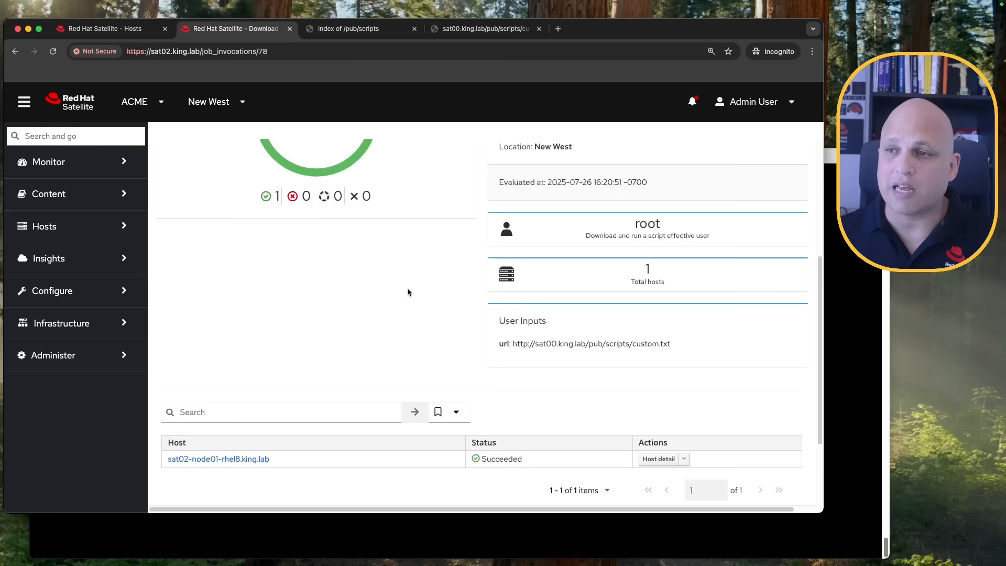
pyautogui.click(237, 410)
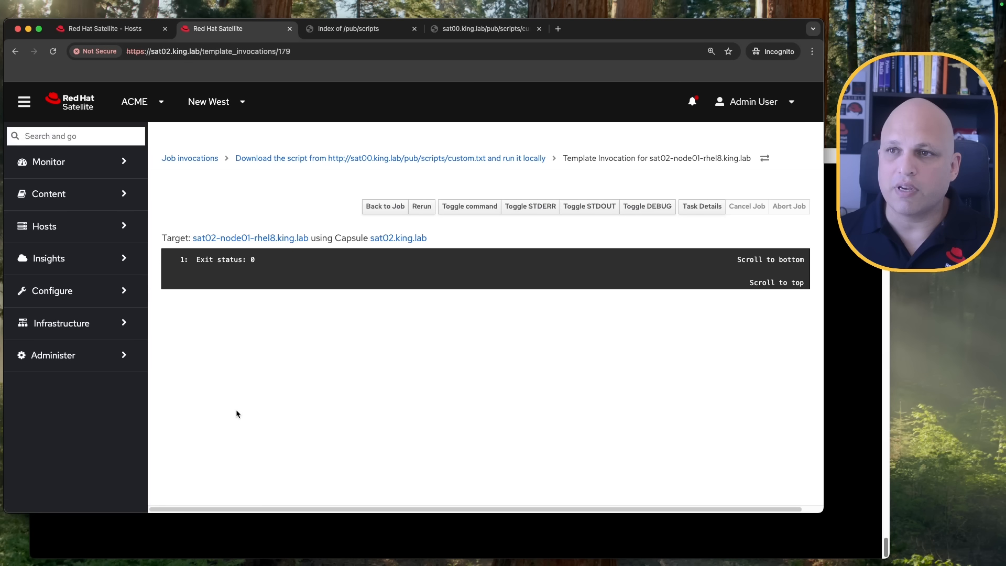
pyautogui.moveTo(256, 260); pyautogui.dragTo(197, 260)
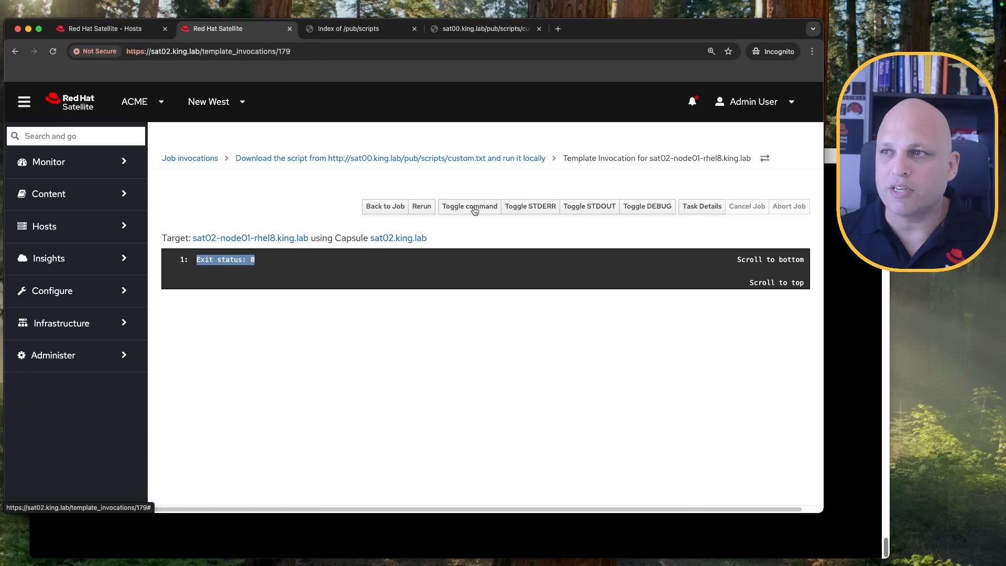
# Display the command executed on the host and examine its set -o pipefail, && and curl parts.
pyautogui.click(475, 211)
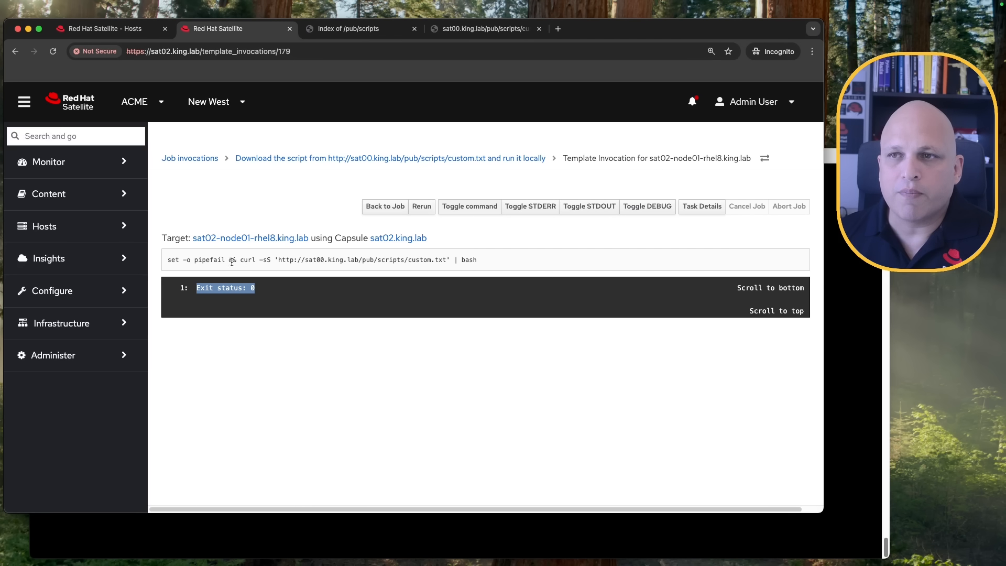
pyautogui.moveTo(226, 260); pyautogui.dragTo(168, 260)
pyautogui.click(233, 262)
pyautogui.moveTo(236, 261); pyautogui.dragTo(231, 260)
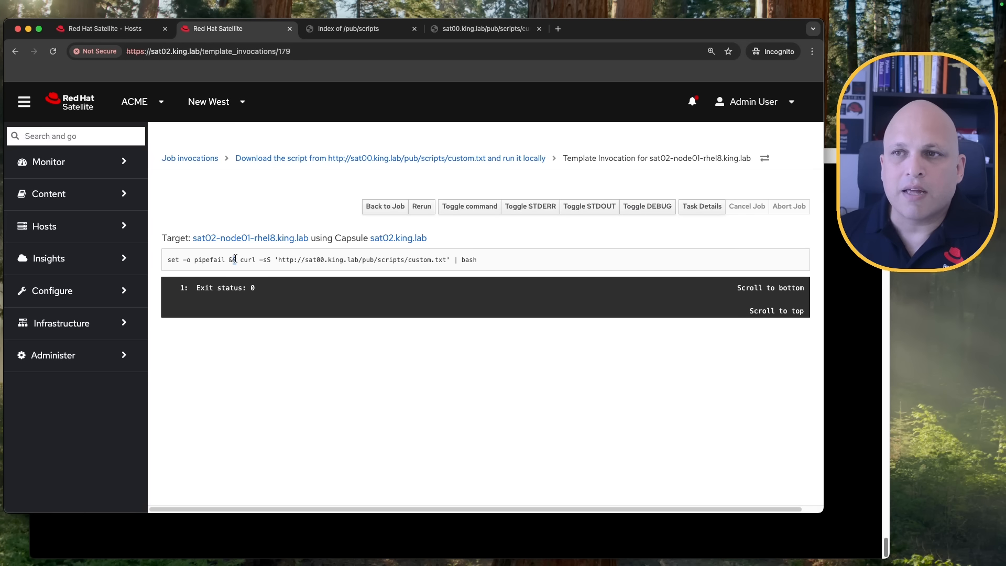
pyautogui.moveTo(226, 260); pyautogui.dragTo(168, 261)
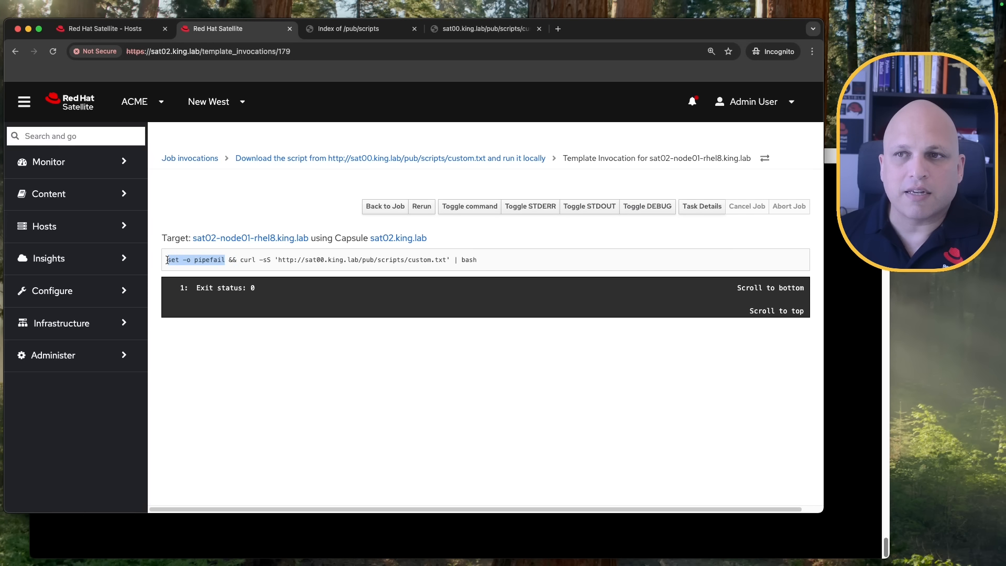
pyautogui.moveTo(240, 261); pyautogui.dragTo(263, 261)
pyautogui.click(328, 377)
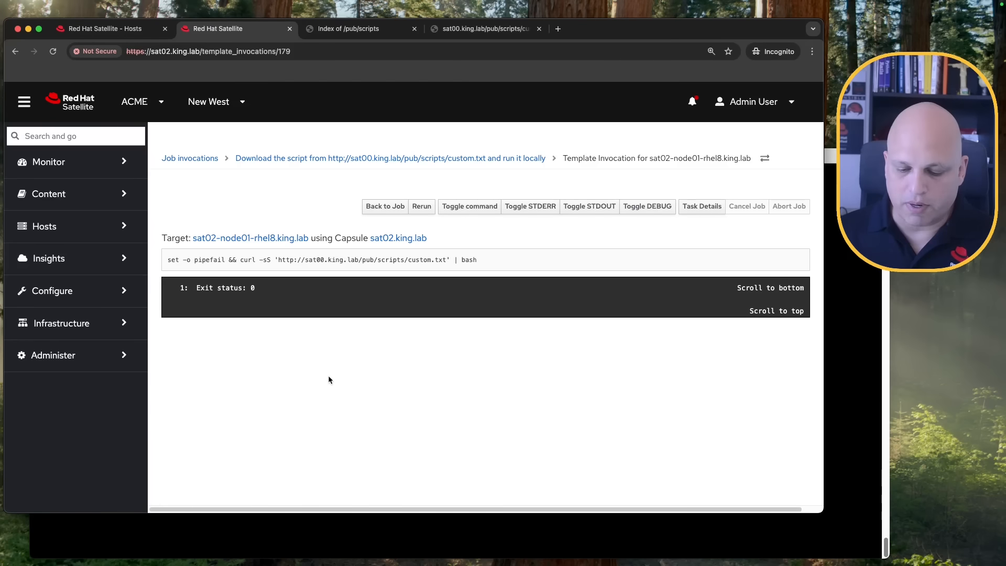
# Enlarge the page and examine the script URL passed to curl and the pipe into bash.
pyautogui.press('super+equal')
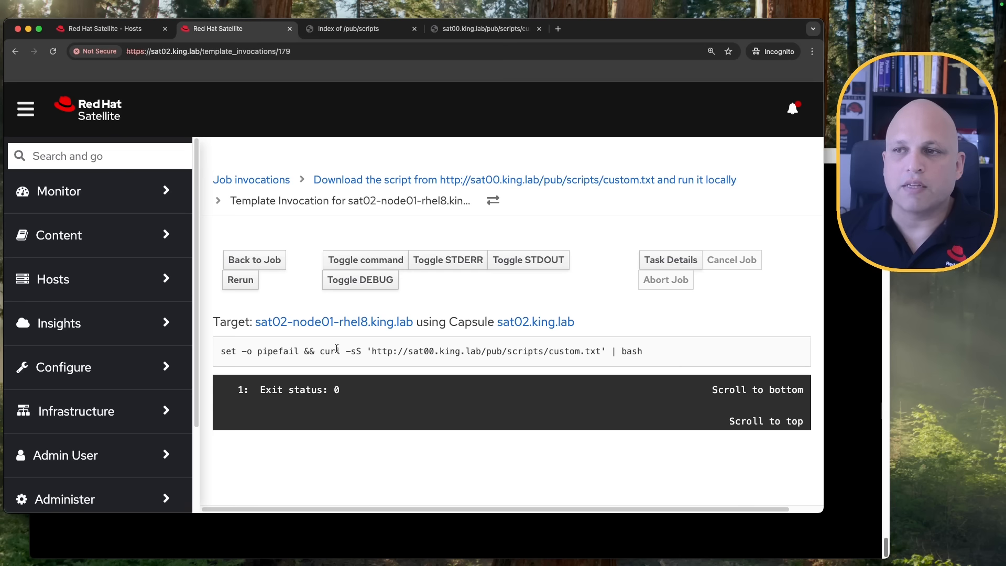
pyautogui.moveTo(367, 351); pyautogui.dragTo(608, 349)
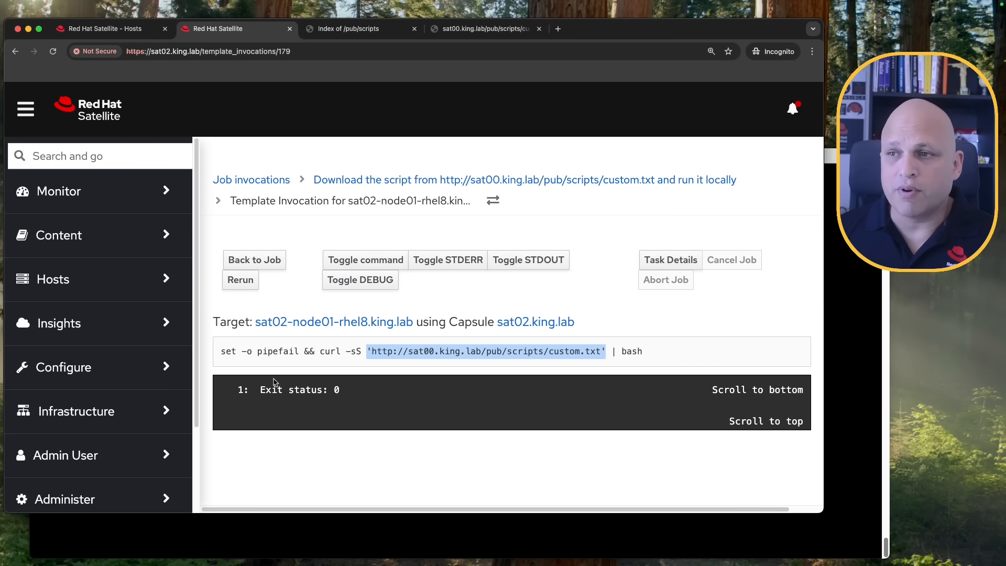
pyautogui.moveTo(320, 351); pyautogui.dragTo(602, 354)
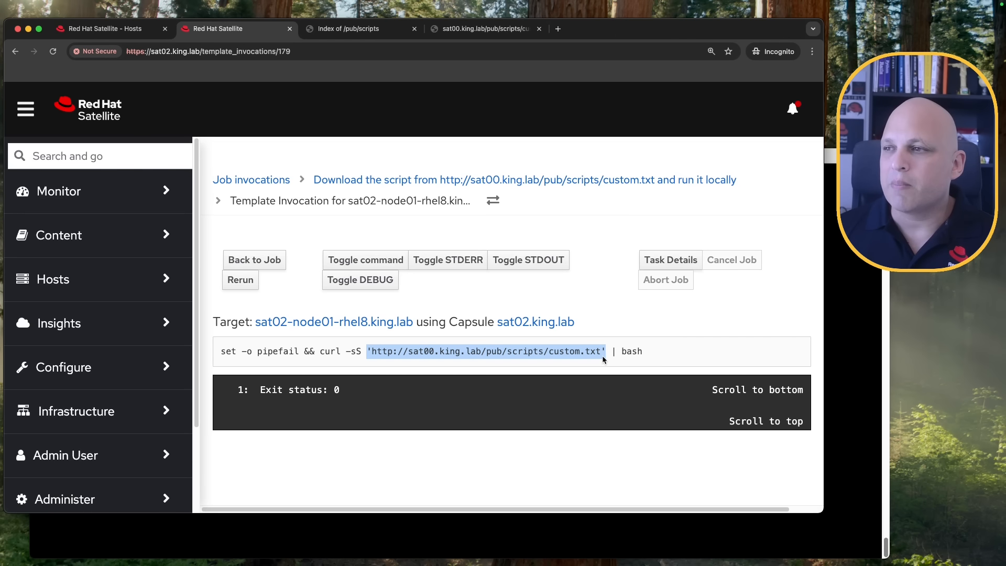
pyautogui.click(615, 355)
pyautogui.moveTo(609, 352); pyautogui.dragTo(648, 356)
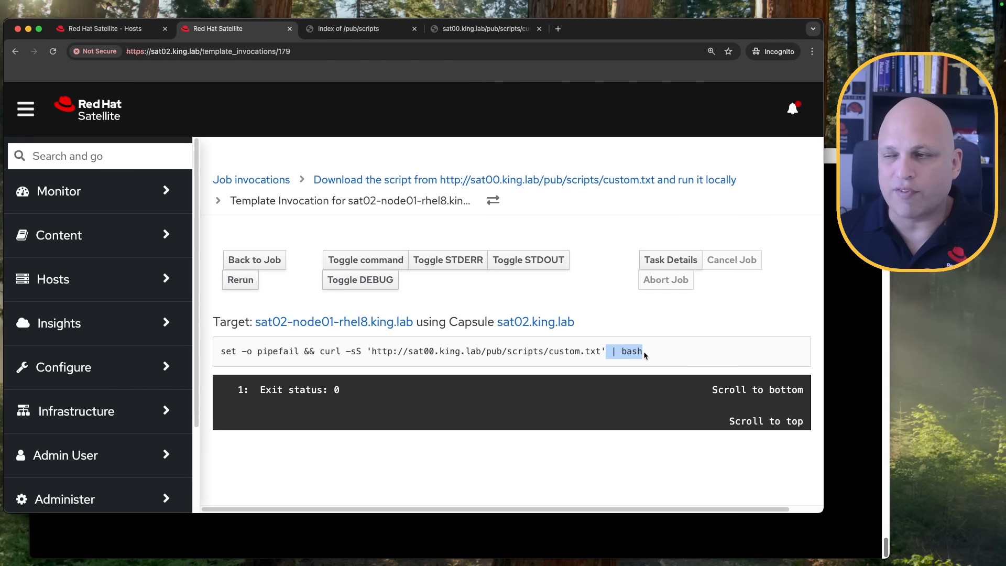
pyautogui.click(607, 351)
pyautogui.moveTo(606, 351); pyautogui.dragTo(370, 361)
pyautogui.click(649, 357)
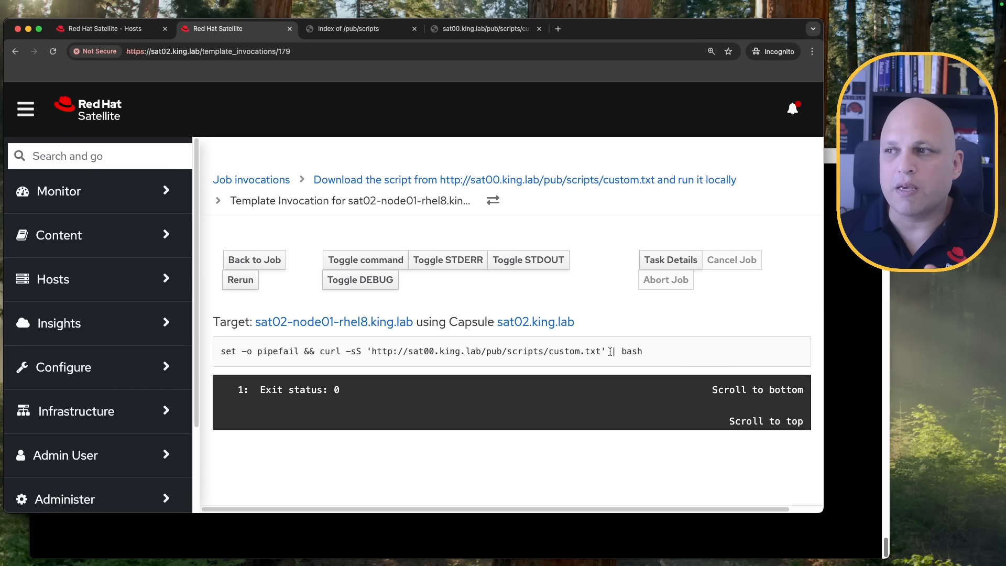
pyautogui.moveTo(609, 352); pyautogui.dragTo(671, 358)
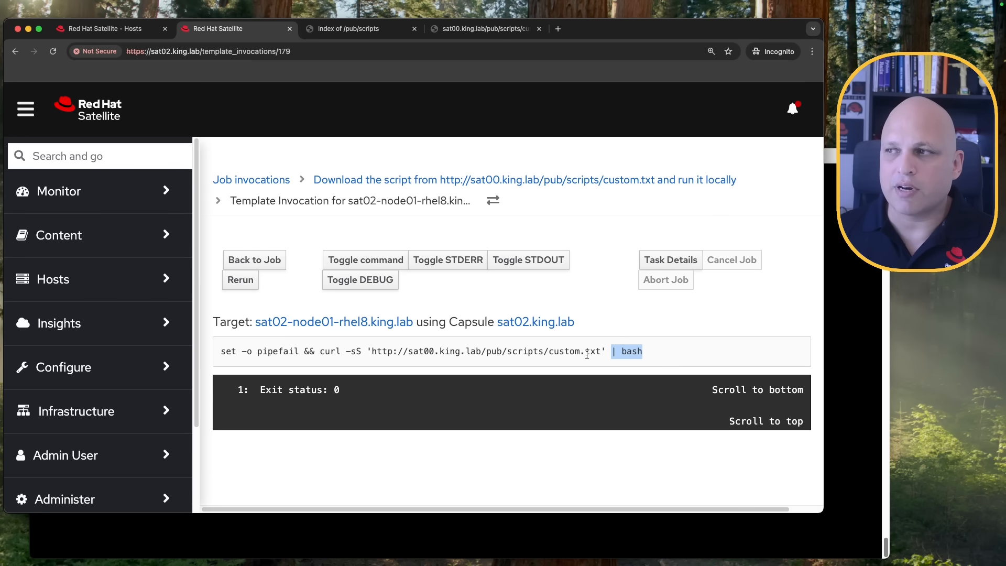
# Switch to the terminal on sat02-node01-rhel8 and check the script's account again with id newuser01.
pyautogui.press('super+Tab')
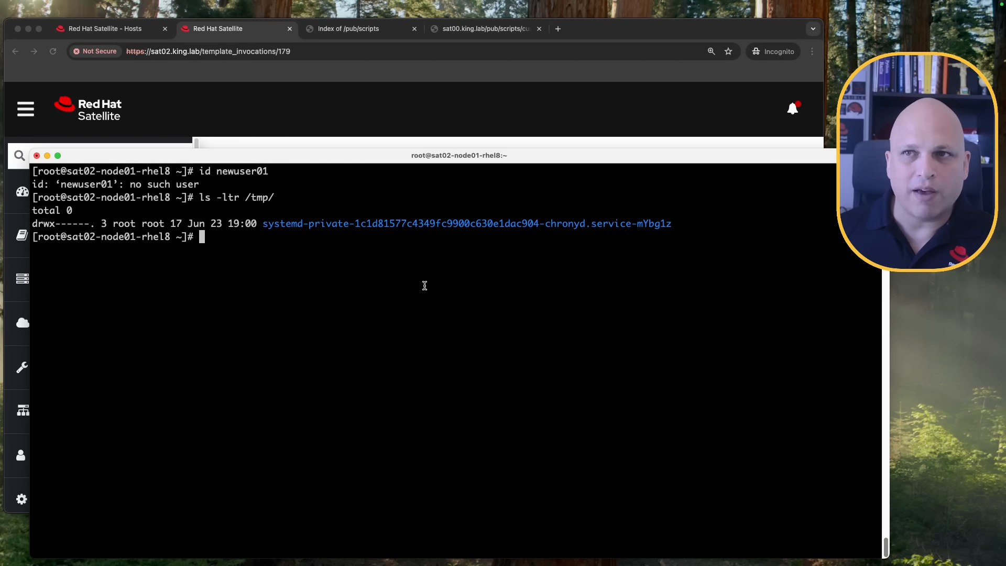
pyautogui.press('Up')
pyautogui.press('Up')
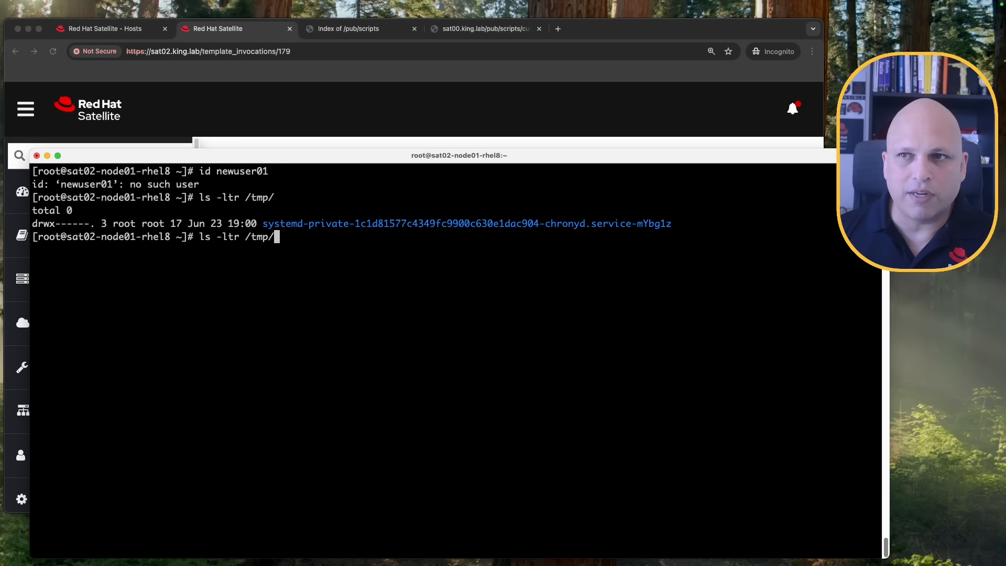
pyautogui.press('Return')
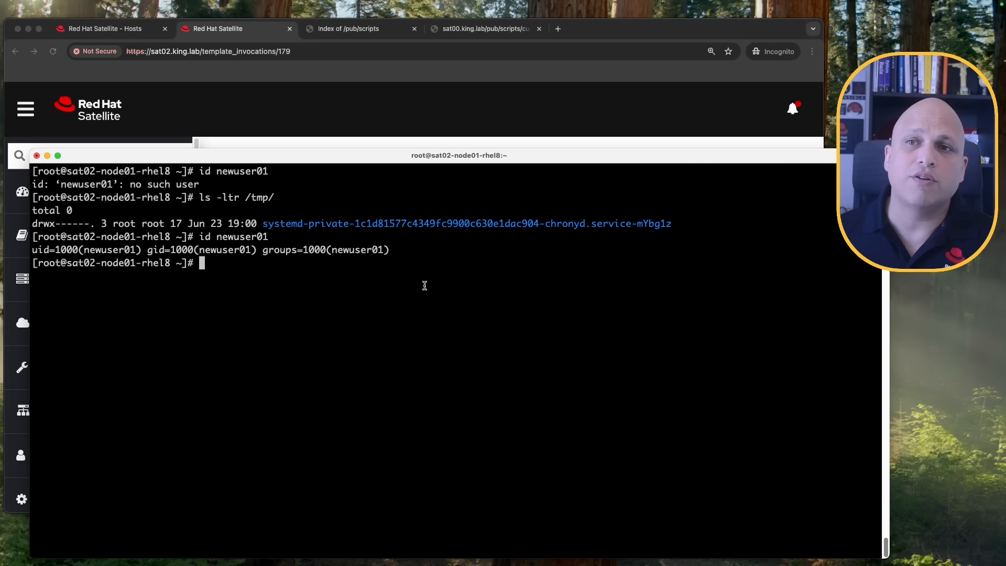
pyautogui.tripleClick(144, 250)
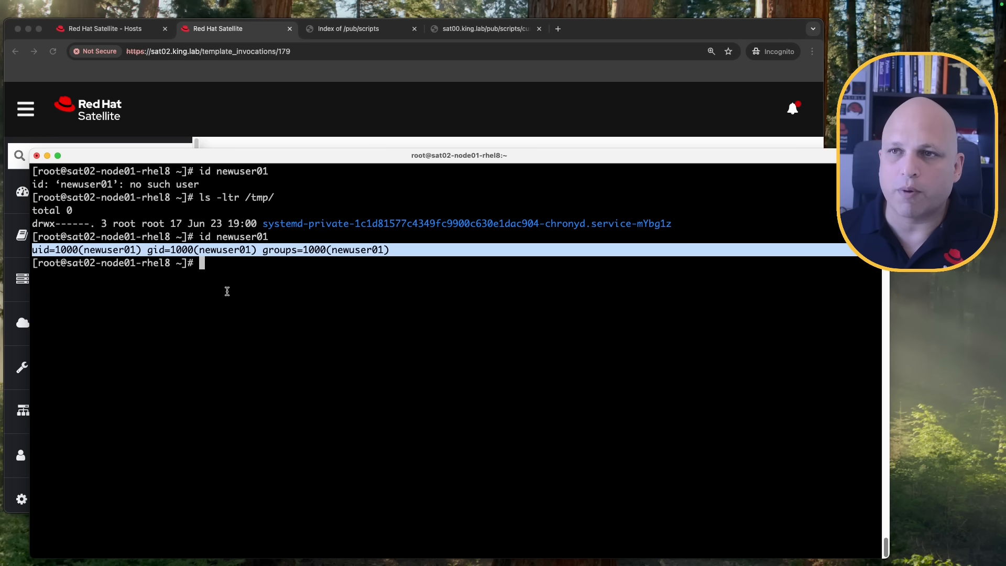
# List /tmp/ again with ls -ltr and check for the xpto directory.
pyautogui.press('Up')
pyautogui.press('Up')
pyautogui.press('Return')
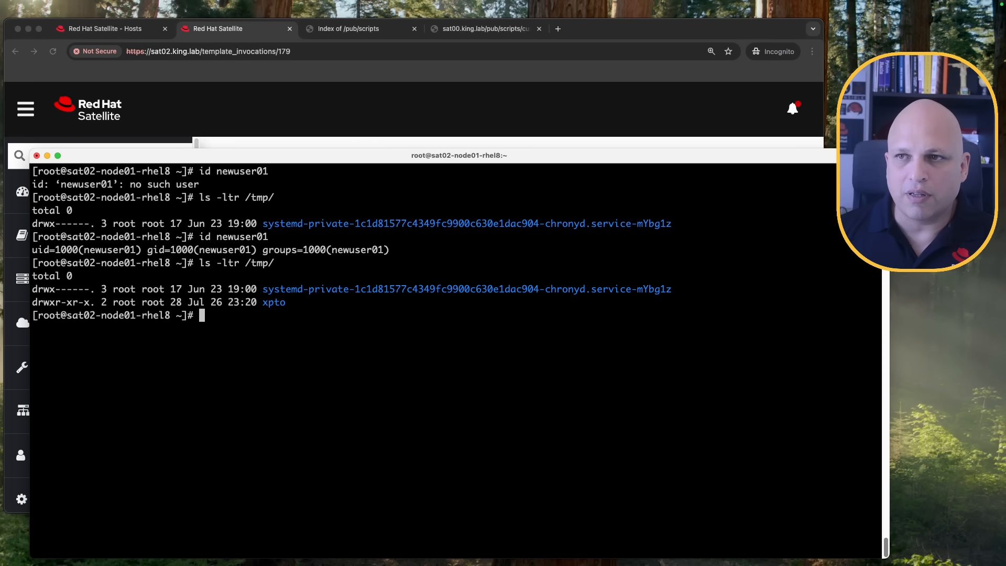
pyautogui.doubleClick(273, 302)
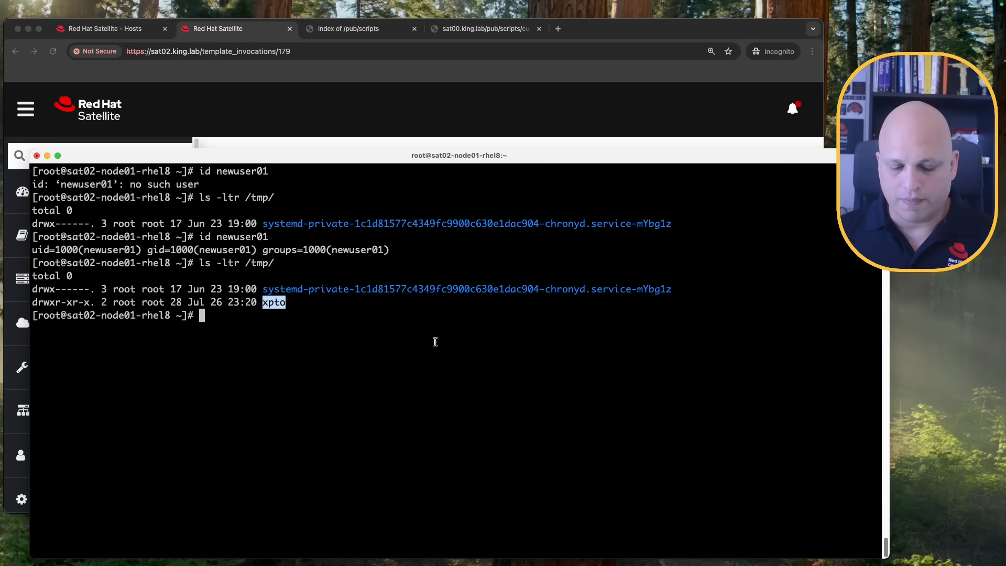
# List /tmp/xpto/ with ls -ltr and compare script_run.log with the log path in the browser's custom.txt.
pyautogui.press('Up')
pyautogui.write('xpto/')
pyautogui.press('Return')
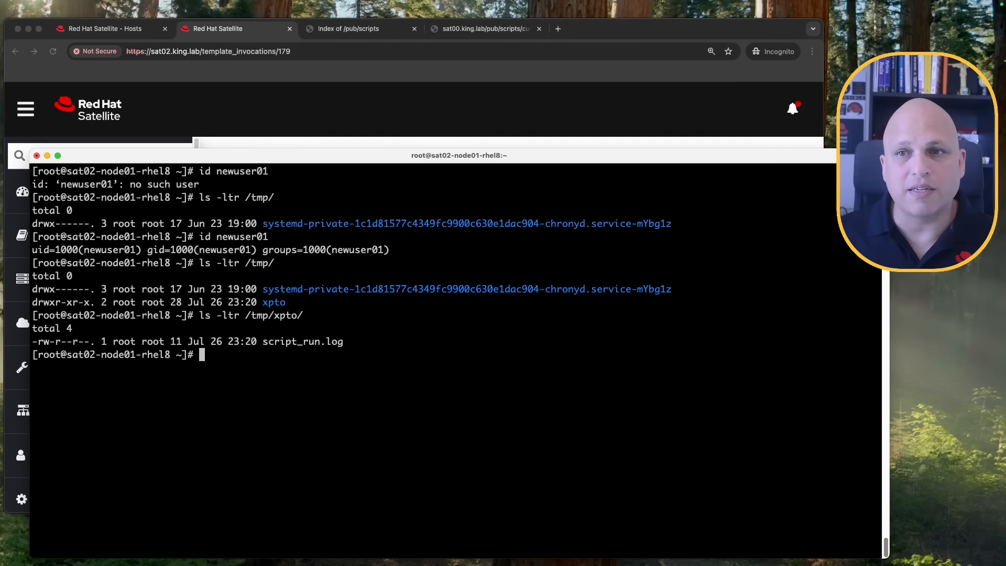
pyautogui.moveTo(263, 342); pyautogui.dragTo(344, 343)
pyautogui.click(486, 33)
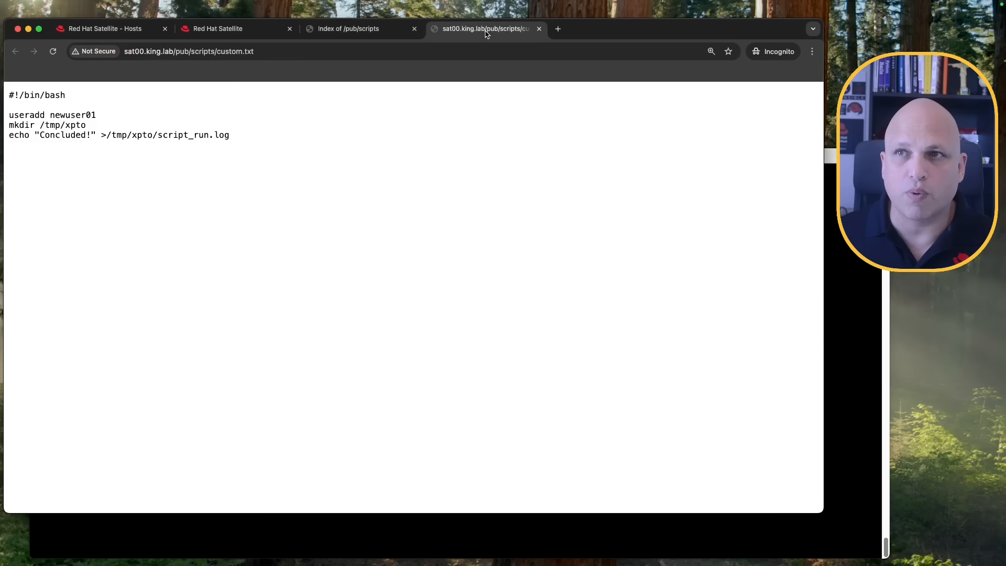
pyautogui.moveTo(106, 134); pyautogui.dragTo(201, 136)
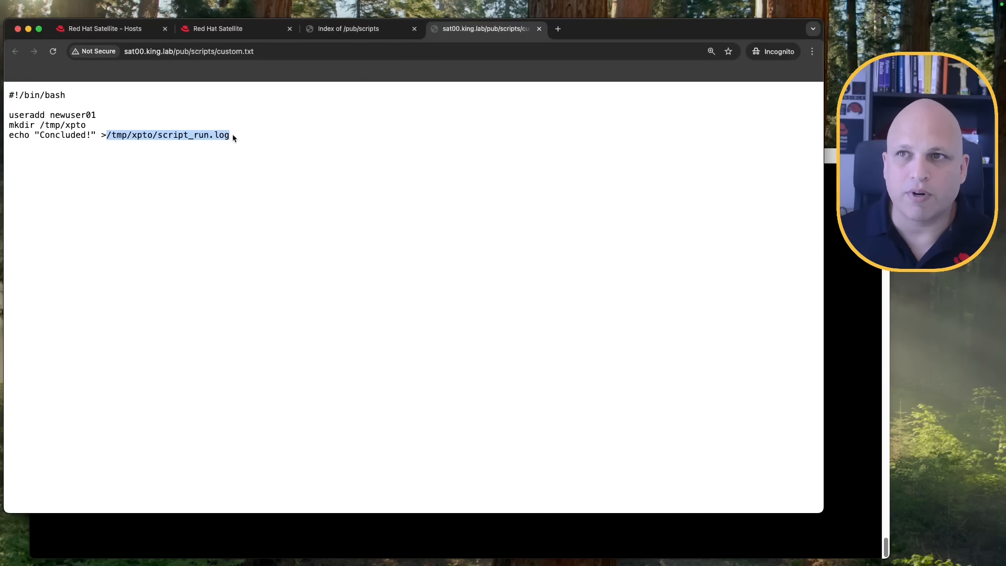
# Print /tmp/xpto/script_run.log with cat in the terminal and compare its content with the echo text in the browser's custom.txt.
pyautogui.doubleClick(47, 135)
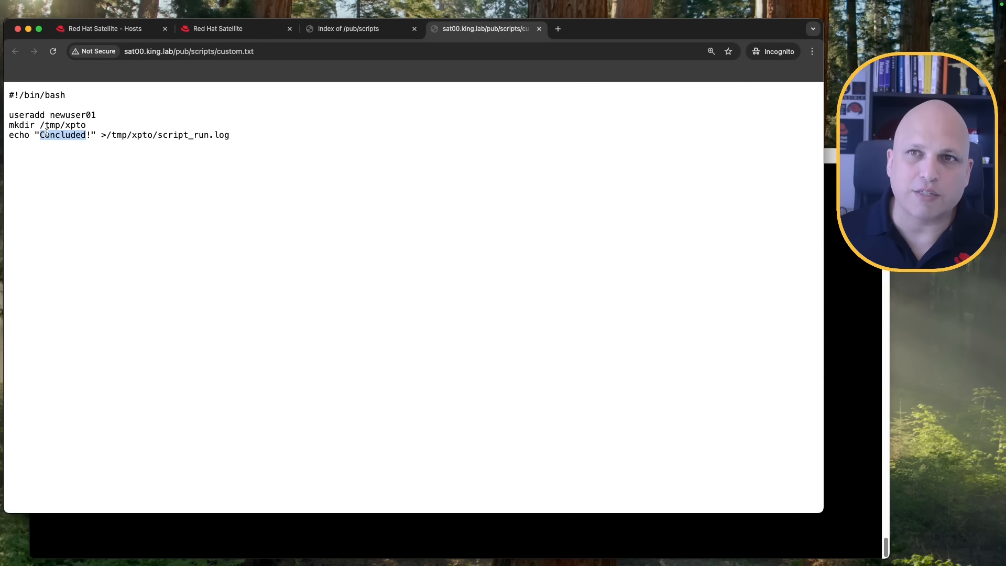
pyautogui.press('super+Tab')
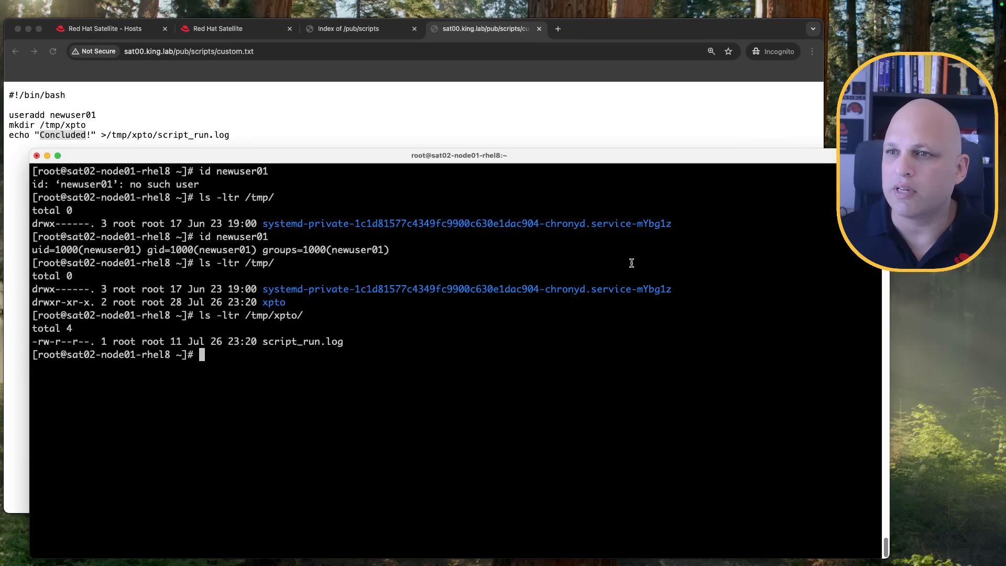
pyautogui.press('Up')
pyautogui.write('s')
pyautogui.press('Tab')
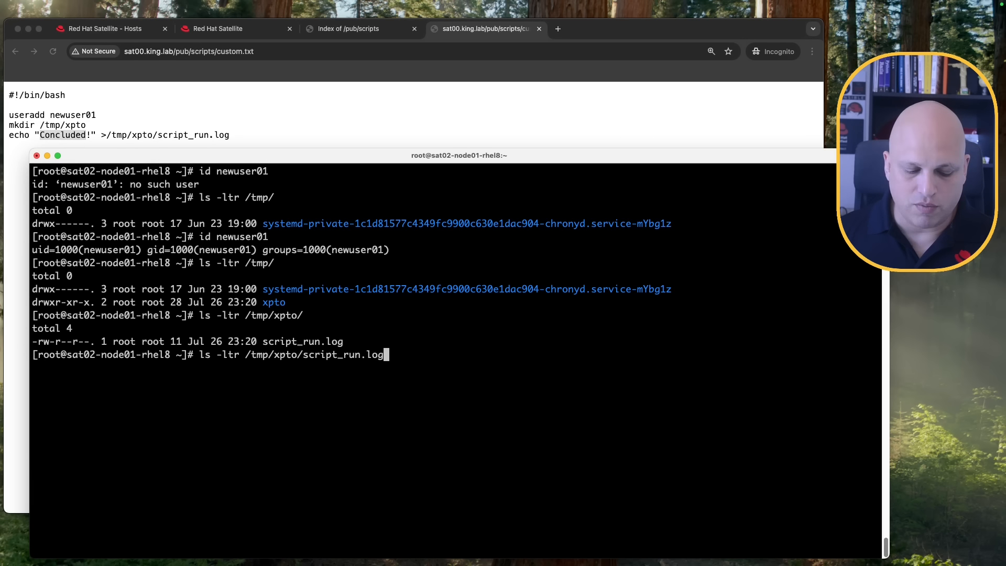
pyautogui.hotkey('ctrl', 'a')
pyautogui.press('Right')
pyautogui.press('Right')
pyautogui.press('Right')
pyautogui.press('Right')
pyautogui.press('Right')
pyautogui.press('Right')
pyautogui.press('Right')
pyautogui.press('BackSpace')
pyautogui.press('BackSpace')
pyautogui.press('BackSpace')
pyautogui.press('BackSpace')
pyautogui.press('BackSpace')
pyautogui.press('BackSpace')
pyautogui.press('BackSpace')
pyautogui.write('cat')
pyautogui.press('Return')
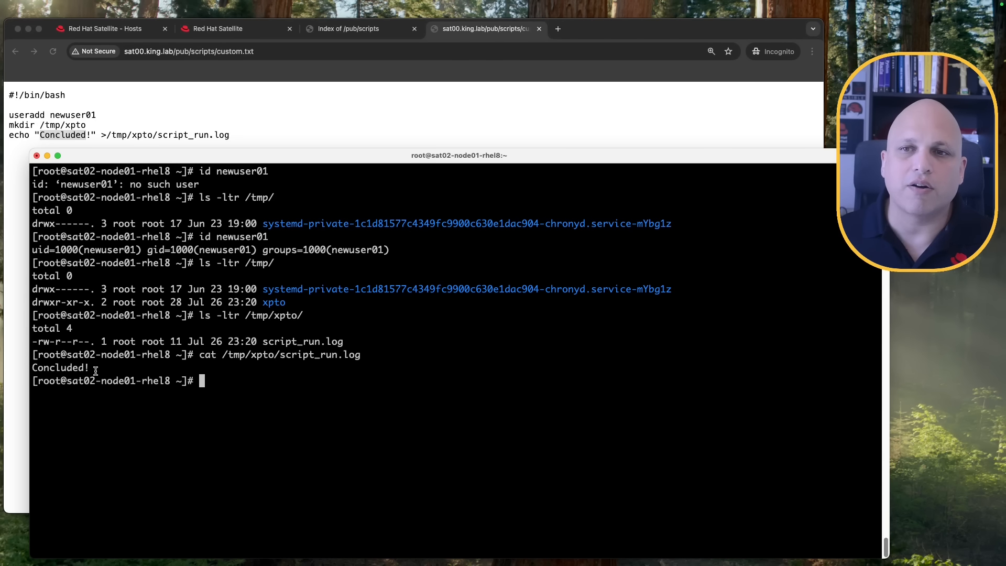
pyautogui.moveTo(90, 368); pyautogui.dragTo(32, 368)
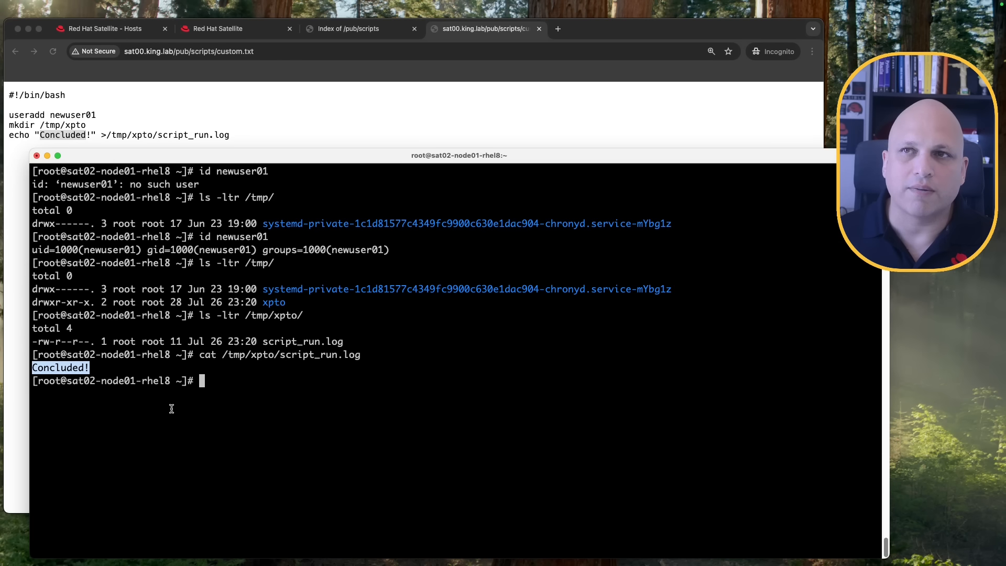
# Return to the template invocation for sat02-node01-rhel8 in the browser and examine the custom.txt URL in its curl command.
pyautogui.click(397, 118)
pyautogui.click(356, 28)
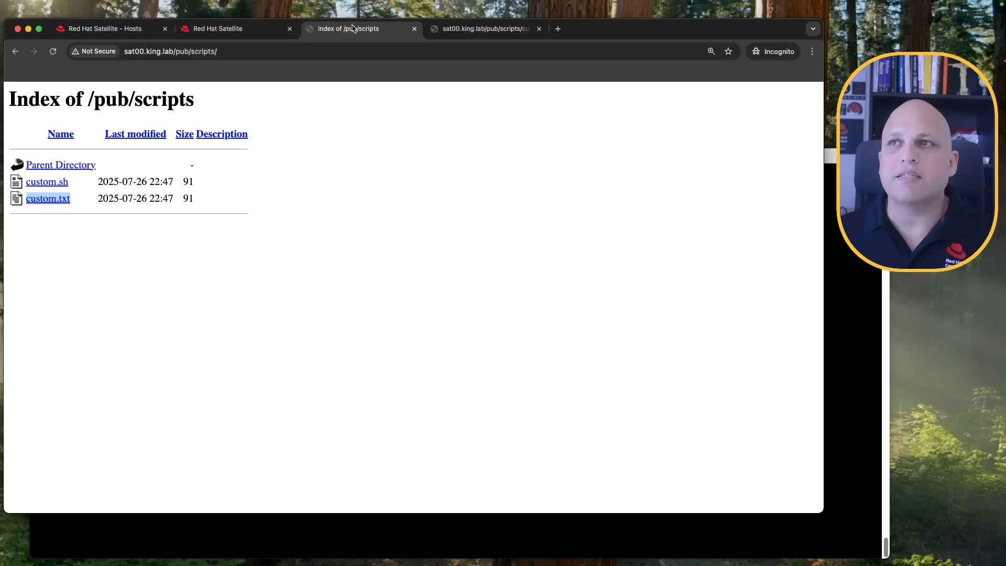
pyautogui.click(231, 35)
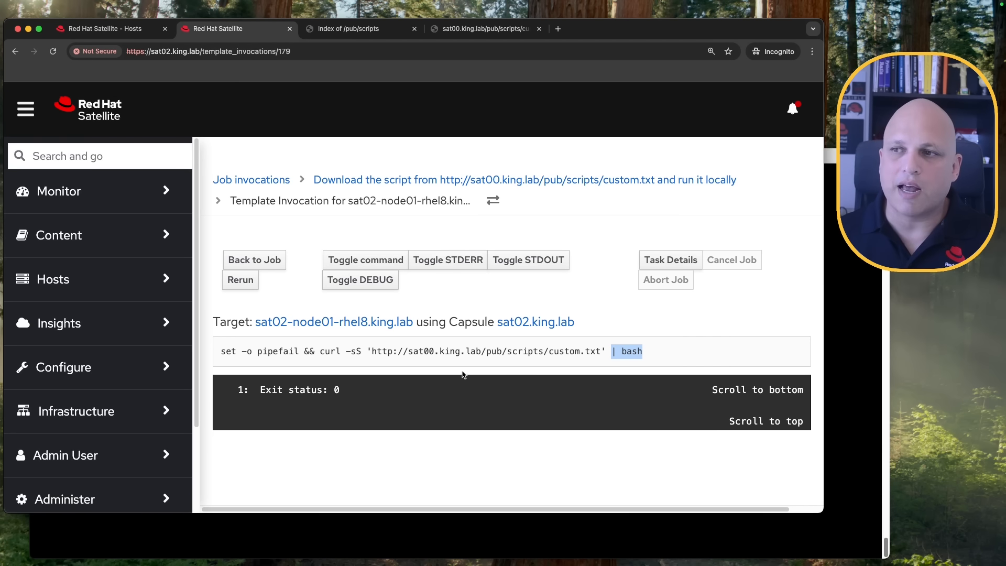
pyautogui.moveTo(368, 351); pyautogui.dragTo(606, 351)
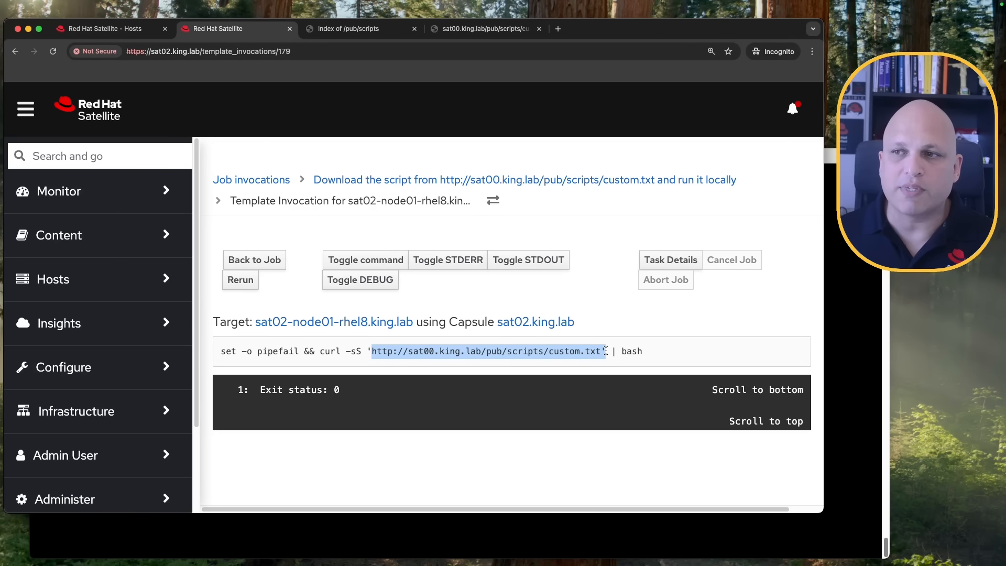